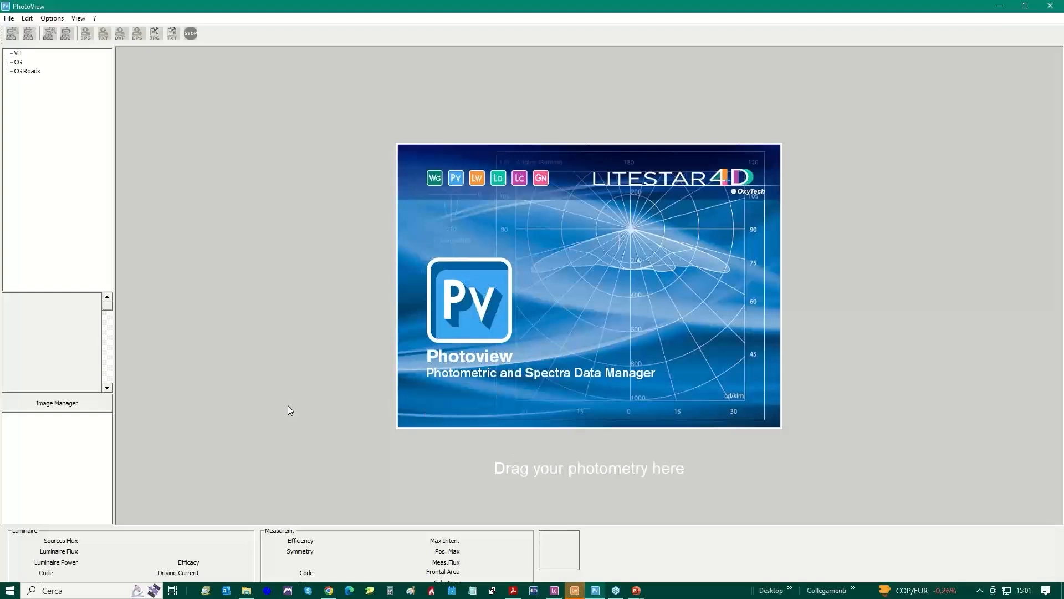
Load the photometry file CL2303-23-14I.gf from the Pv Product Data & Images folder into PhotoView
{"action": "left_click", "coordinate": [247, 590]}
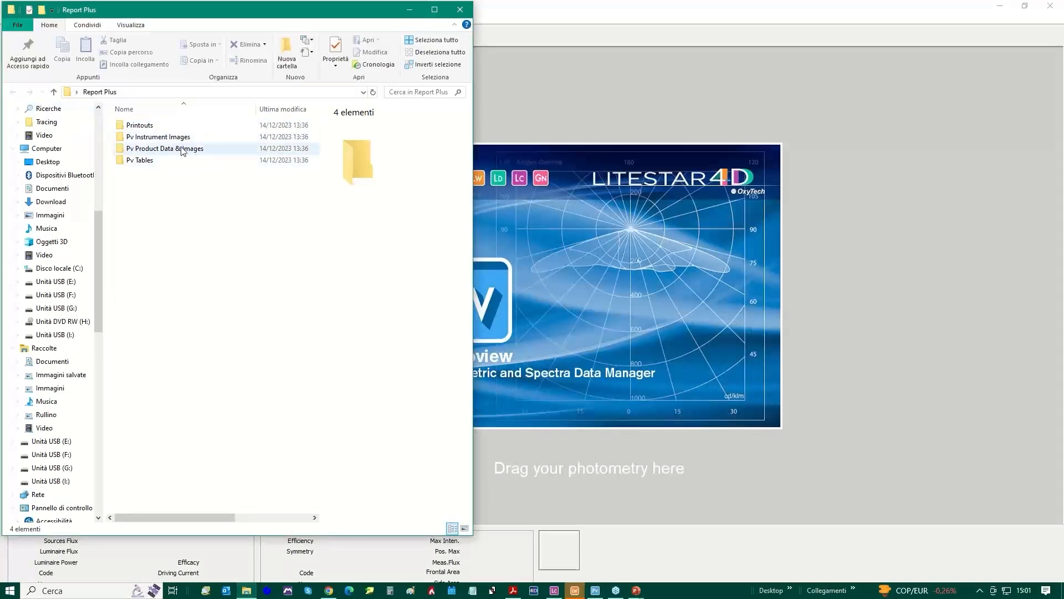
{"action": "left_click", "coordinate": [188, 149]}
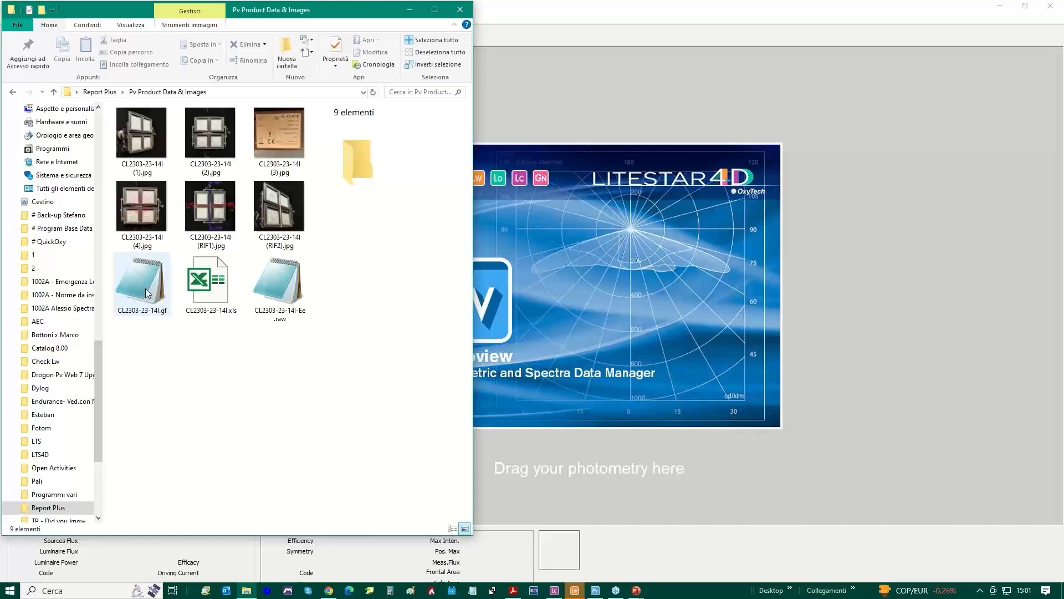
{"action": "left_click_drag", "start_coordinate": [148, 293], "coordinate": [597, 334]}
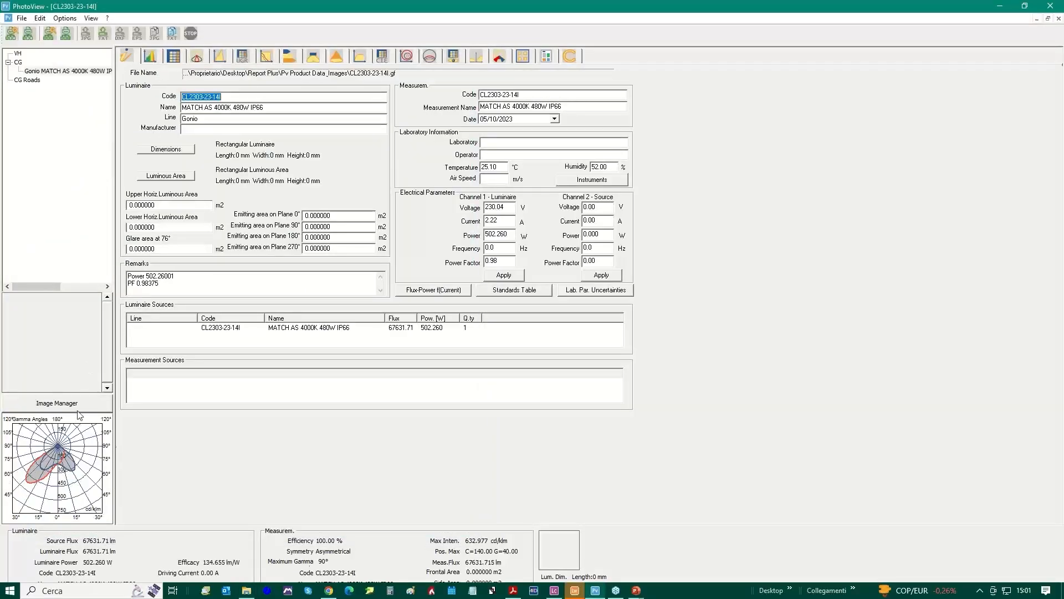
Make the luminous intensity table editable, normalize its values and scale the photometry to 100%
{"action": "left_click", "coordinate": [174, 56]}
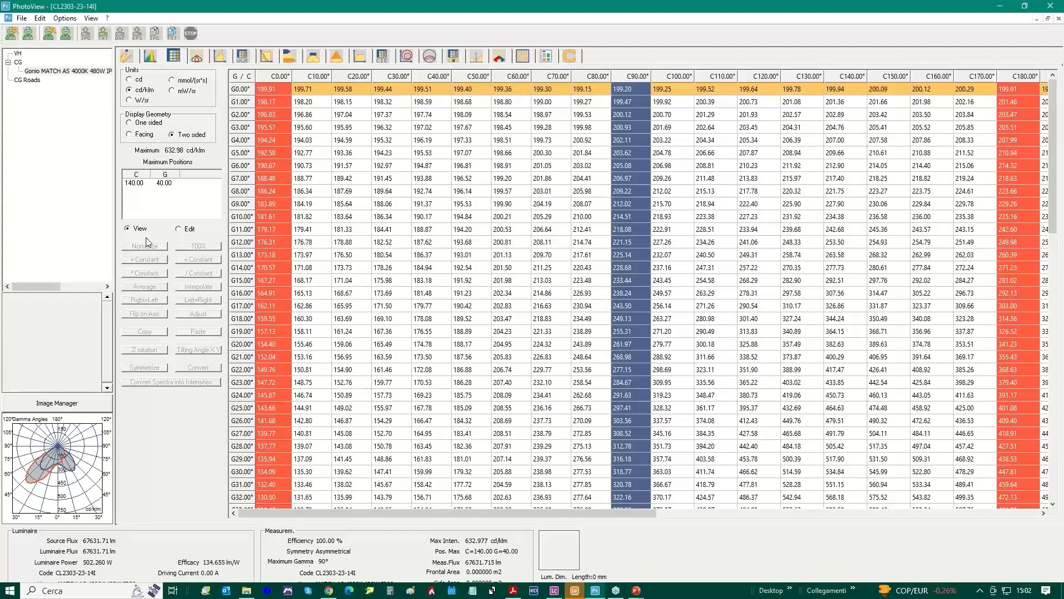
{"action": "left_click", "coordinate": [185, 229]}
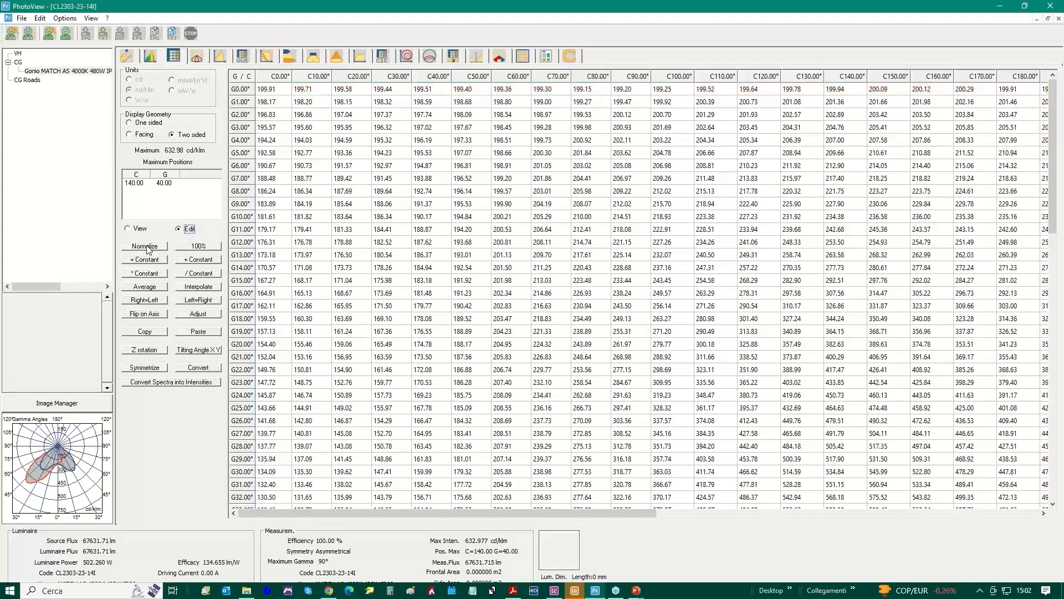
{"action": "left_click", "coordinate": [147, 247]}
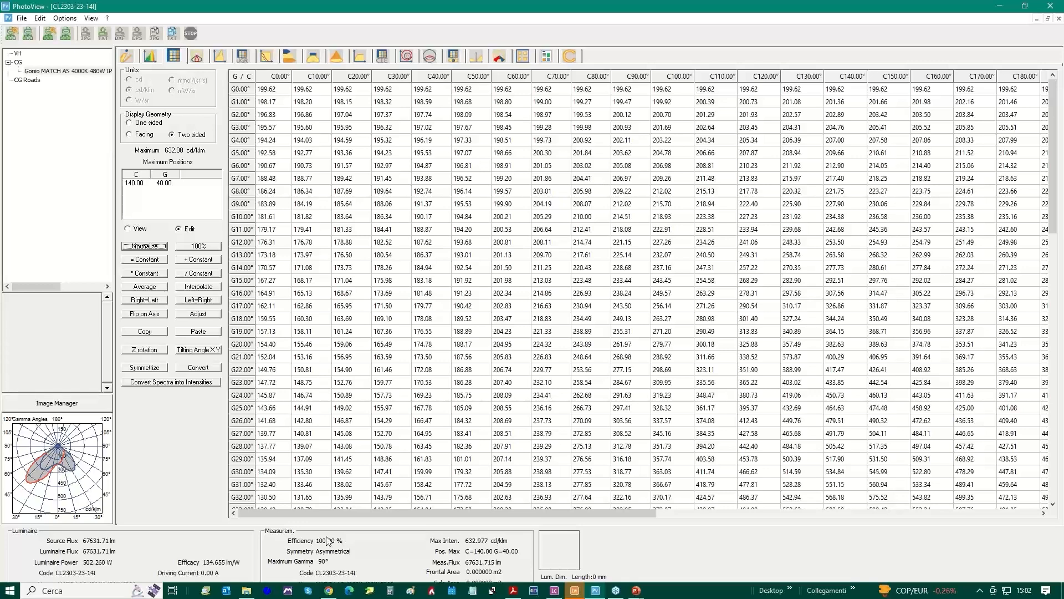
{"action": "left_click", "coordinate": [198, 246]}
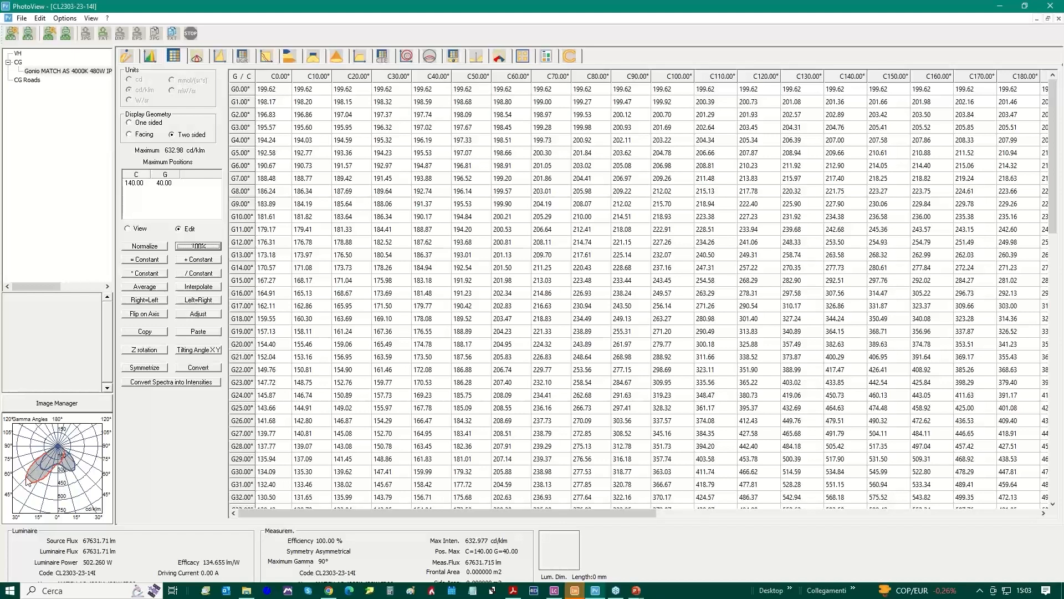
Check the polar curves, then rotate the photometry 180° about the Z axis and accept the result
{"action": "left_click", "coordinate": [197, 56]}
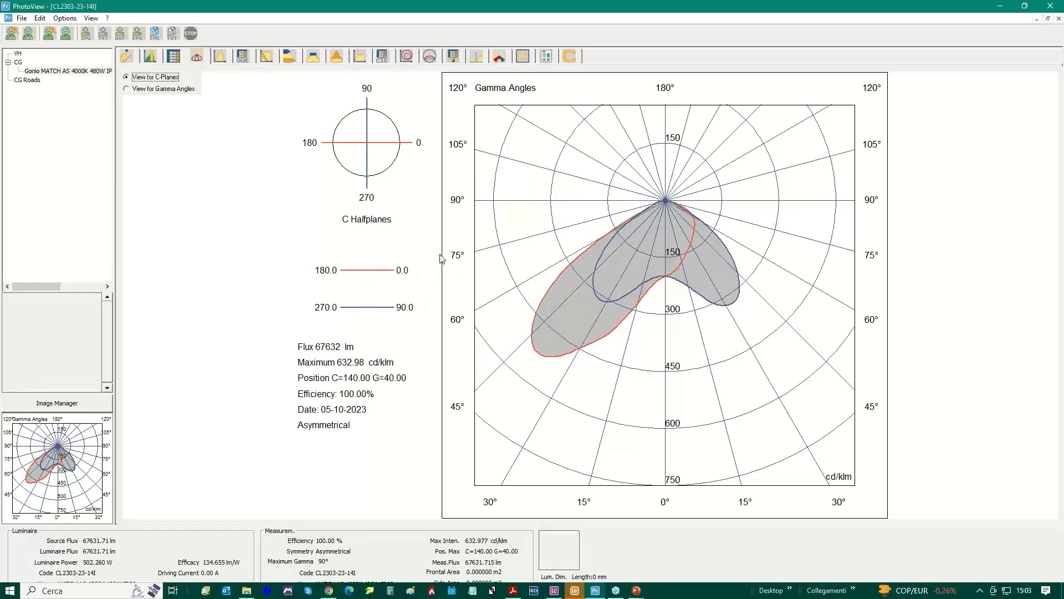
{"action": "left_click", "coordinate": [173, 56]}
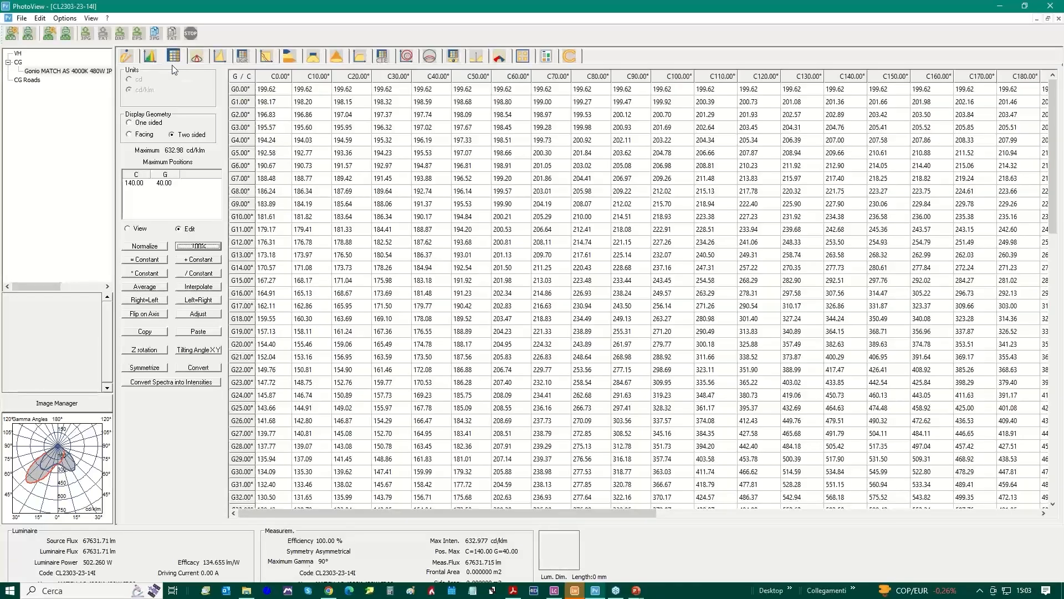
{"action": "left_click", "coordinate": [145, 349]}
{"action": "key", "text": "Tab"}
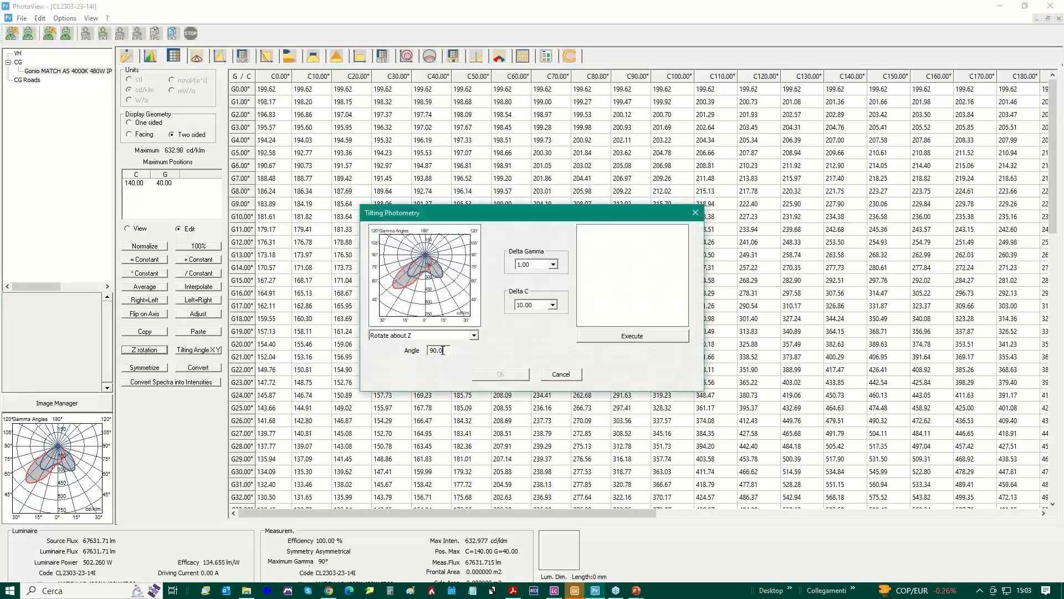
{"action": "type", "text": "180"}
{"action": "left_click", "coordinate": [645, 339]}
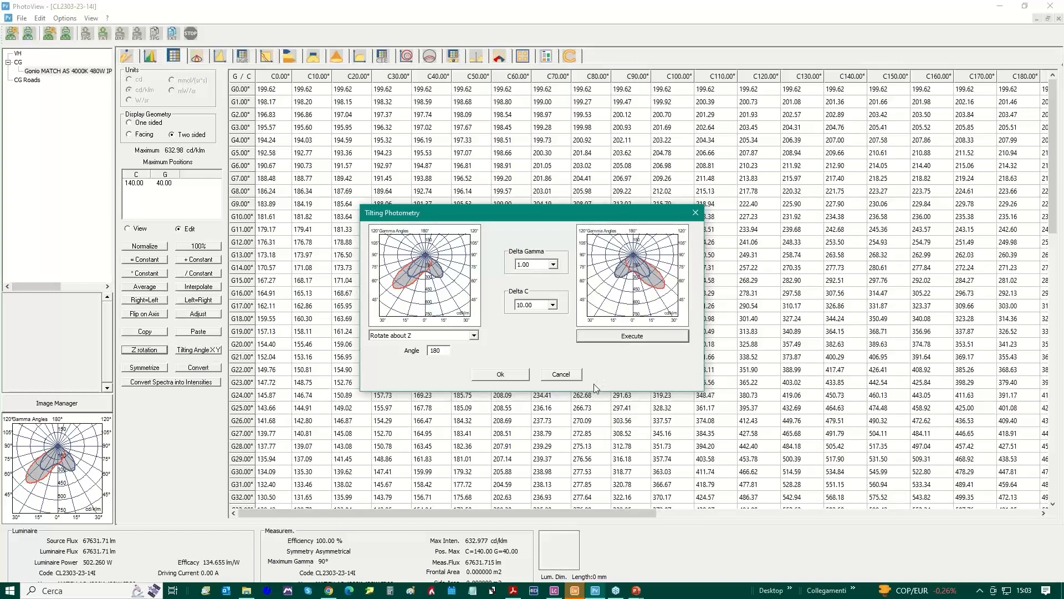
{"action": "left_click", "coordinate": [499, 375]}
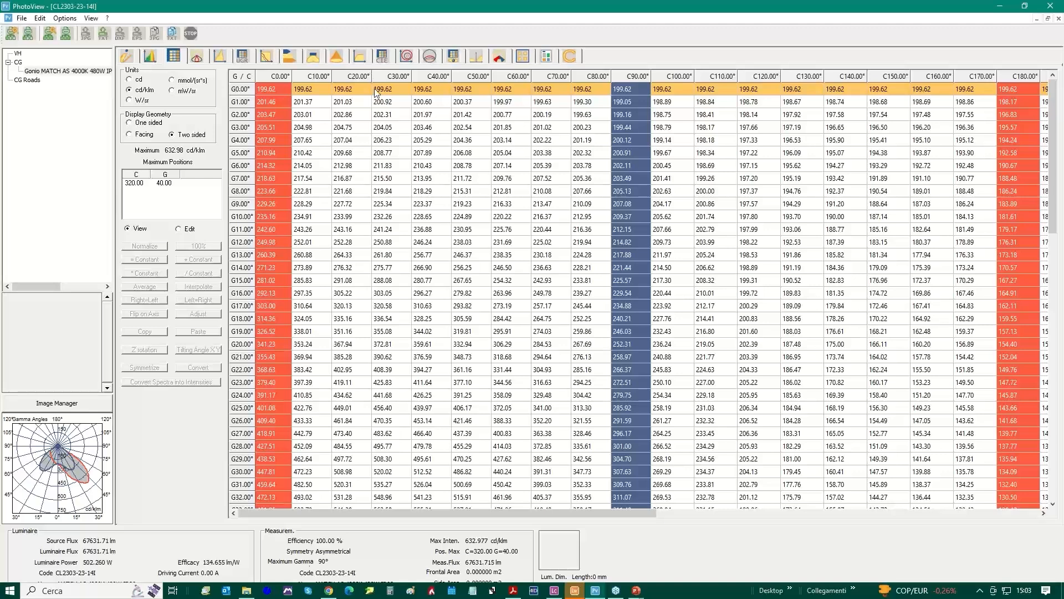
Set the luminaire code to LUM0001A in the general data
{"action": "left_click", "coordinate": [127, 57]}
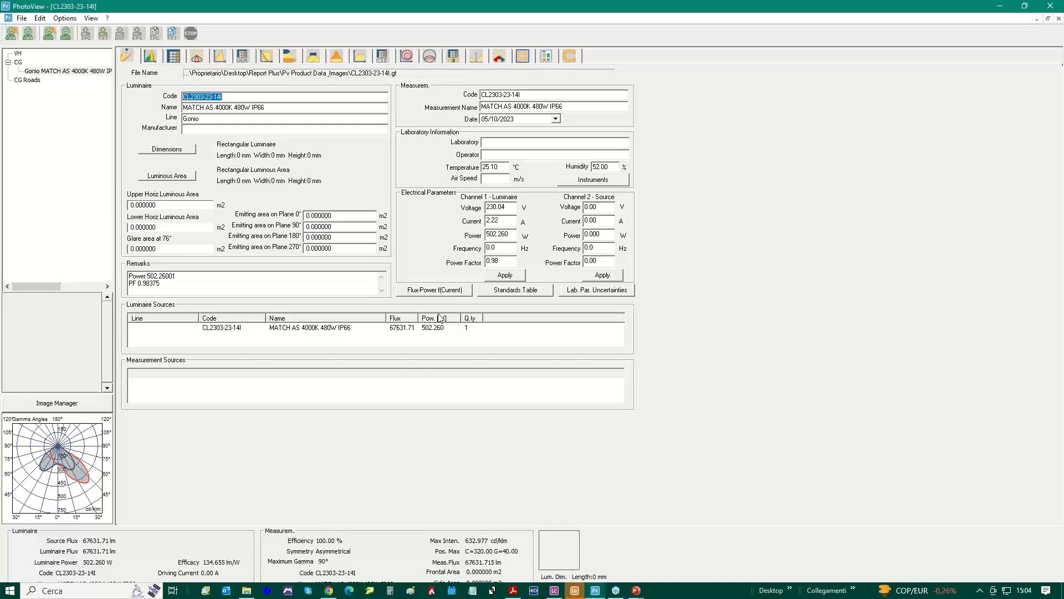
{"action": "type", "text": "LUM0001A"}
Define the luminaire as rectangular, with length 650 mm, width 450 mm and height 150 mm
{"action": "left_click", "coordinate": [168, 150]}
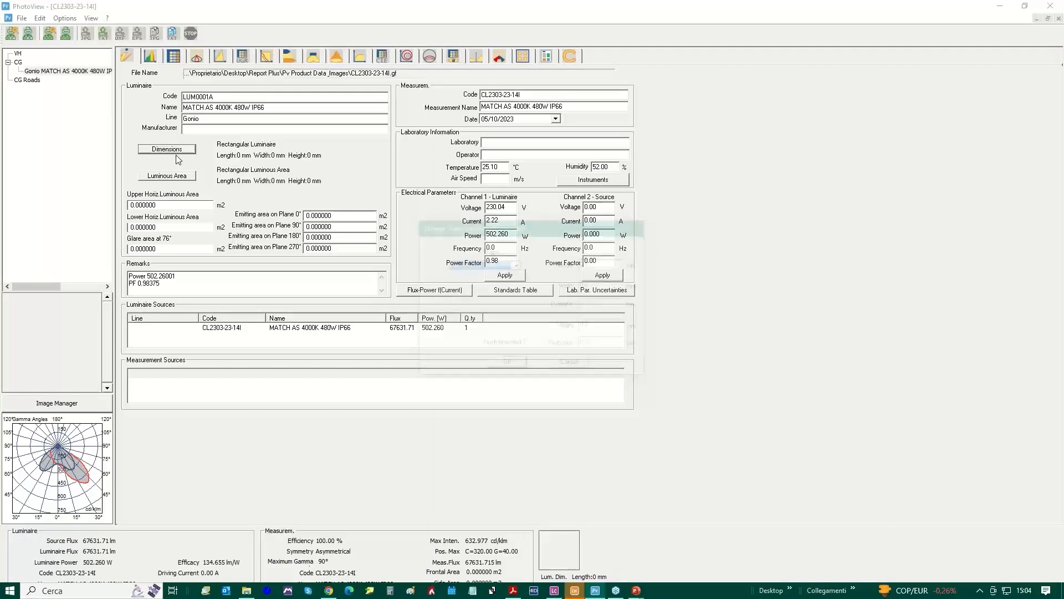
{"action": "left_click_drag", "start_coordinate": [546, 227], "coordinate": [526, 195]}
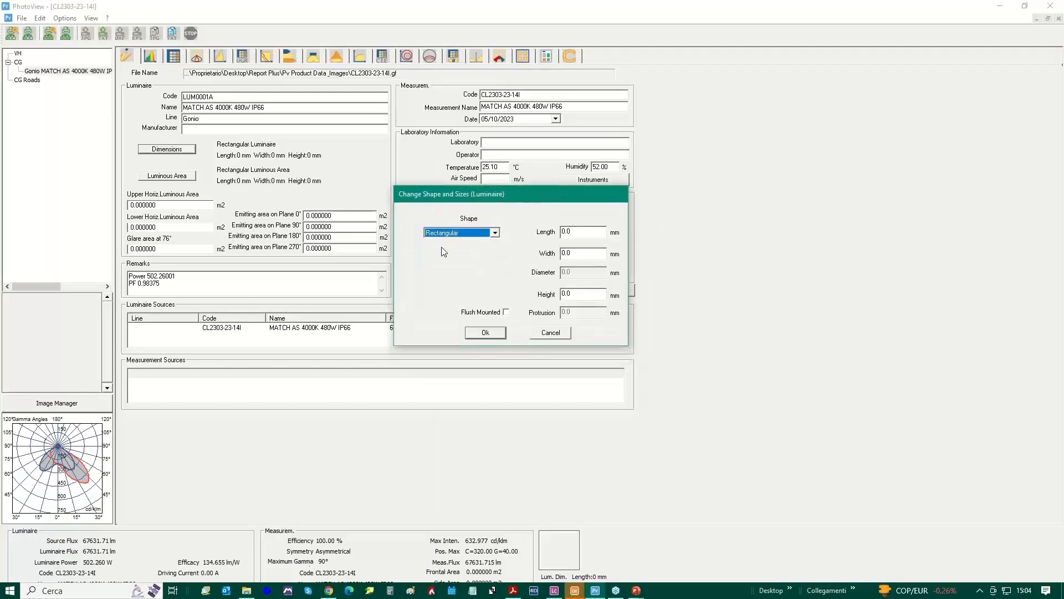
{"action": "left_click", "coordinate": [496, 234]}
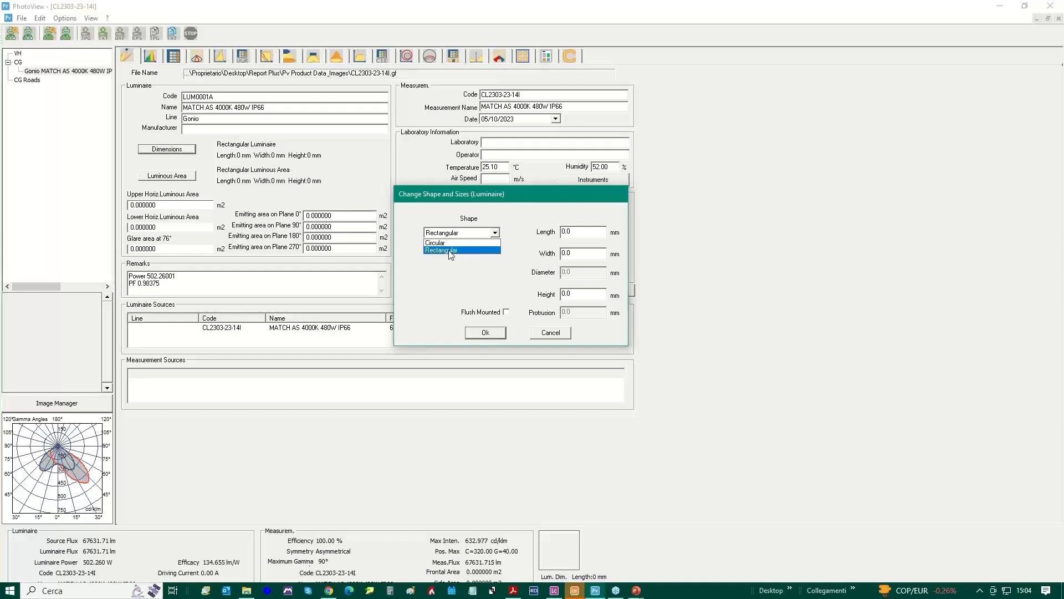
{"action": "left_click", "coordinate": [452, 250]}
{"action": "double_click", "coordinate": [579, 232]}
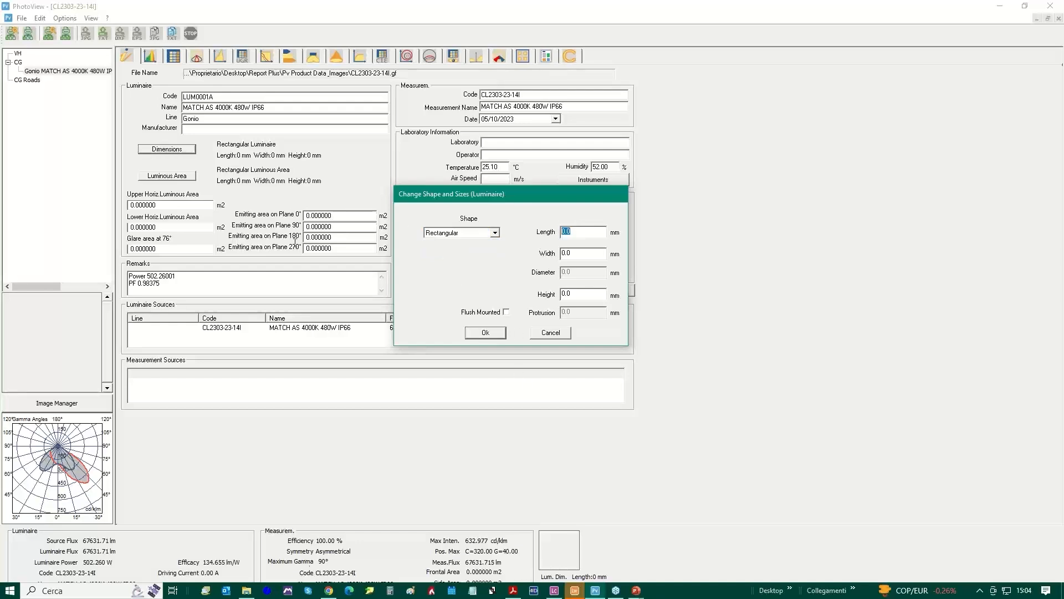
{"action": "type", "text": "6"}
{"action": "key", "text": "Tab"}
{"action": "type", "text": "450"}
{"action": "key", "text": "Tab"}
{"action": "type", "text": "150"}
{"action": "left_click", "coordinate": [485, 333]}
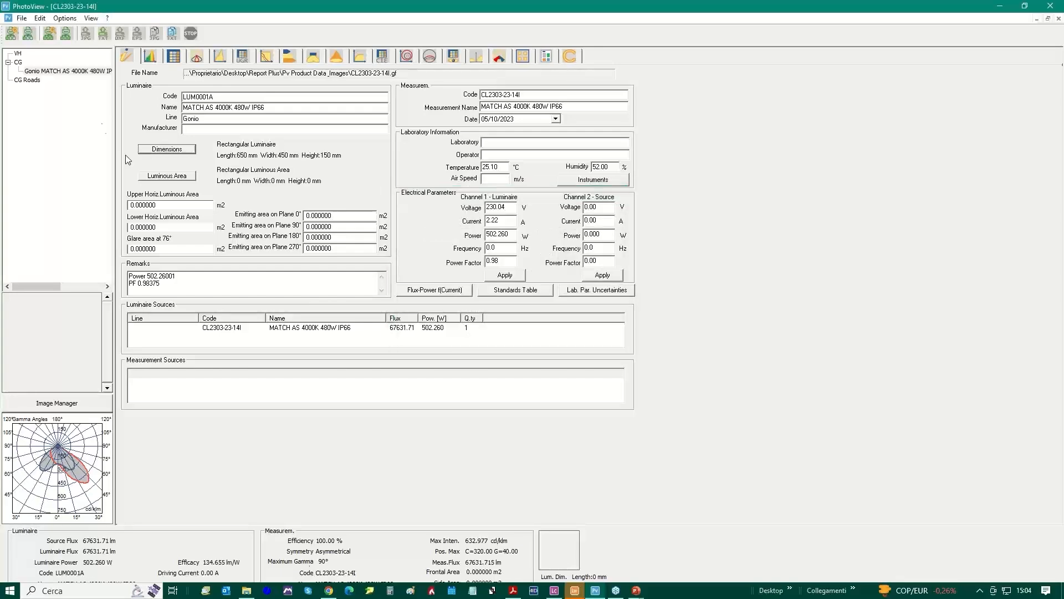
Set the rectangular luminous area to 450 mm length and 350 mm width, and recalculate the luminous areas from the bounding box
{"action": "left_click", "coordinate": [169, 176]}
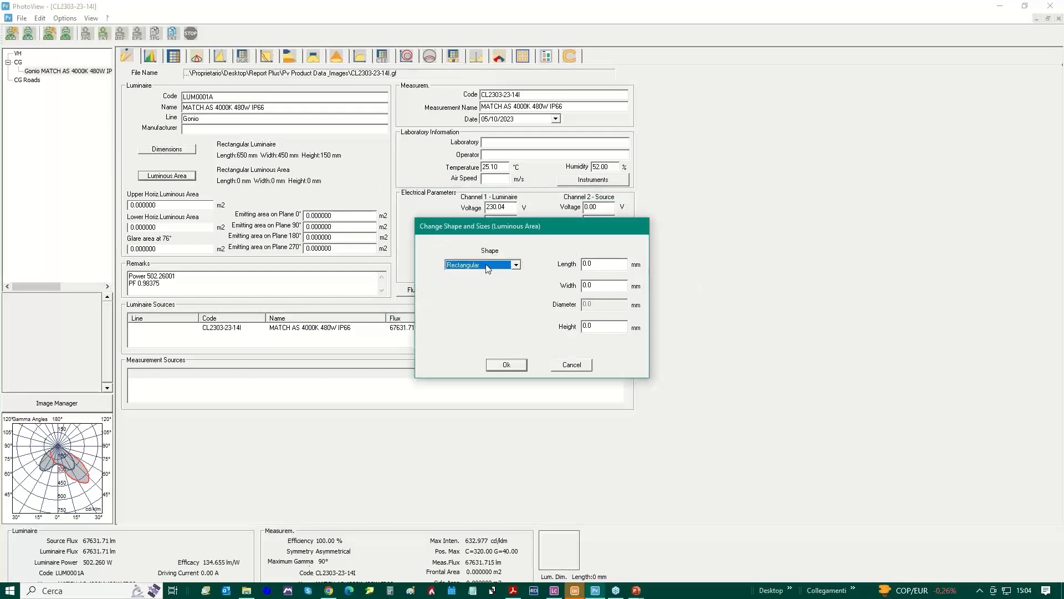
{"action": "key", "text": "Tab"}
{"action": "type", "text": "450"}
{"action": "key", "text": "Tab"}
{"action": "type", "text": "350"}
{"action": "key", "text": "Tab"}
{"action": "left_click", "coordinate": [508, 366]}
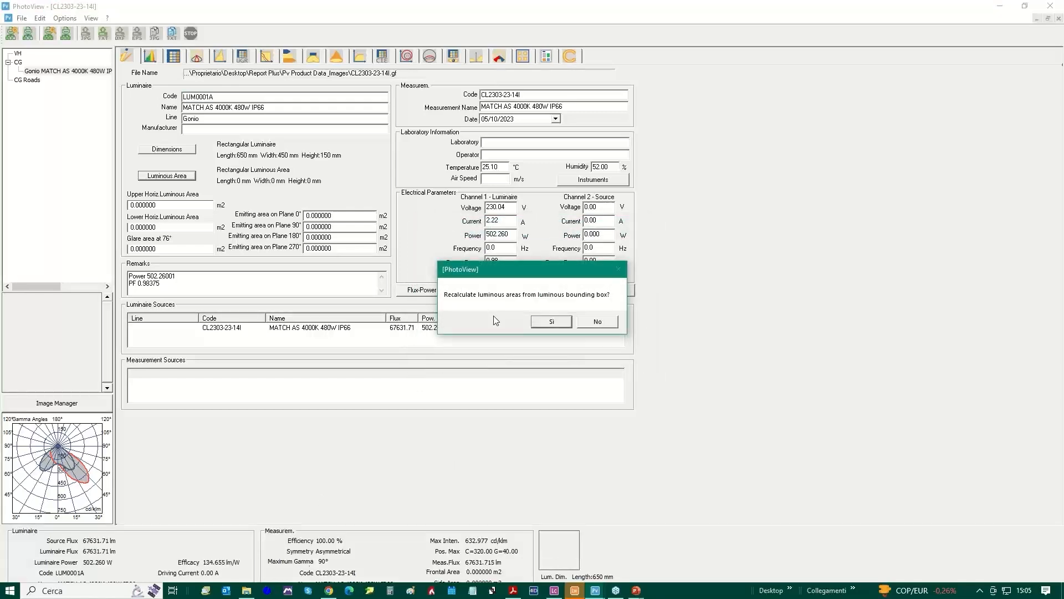
{"action": "left_click", "coordinate": [551, 321]}
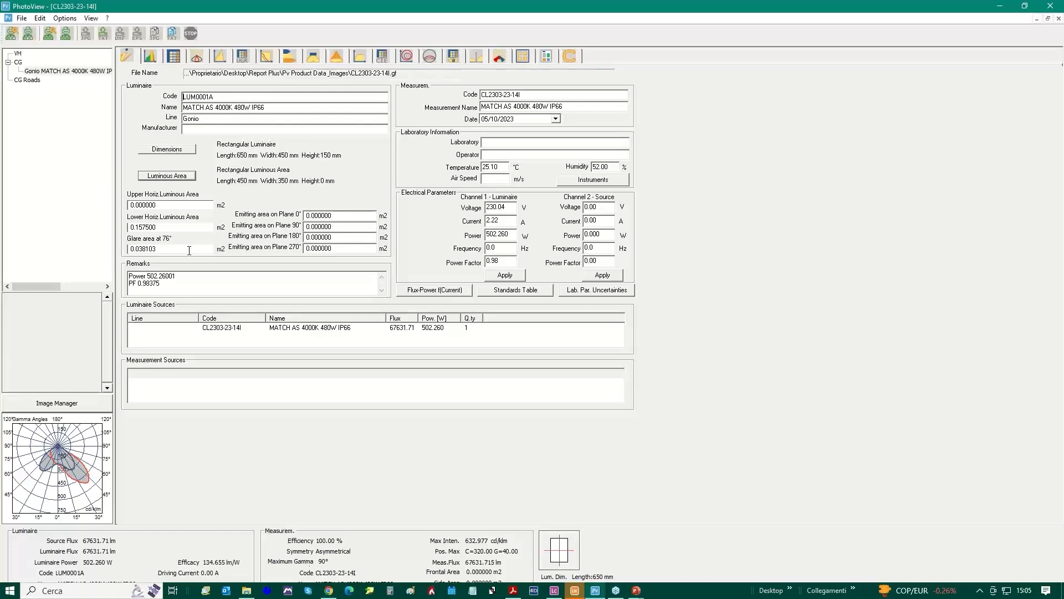
Load the instrument table "Oxy - Tabella Strumenti G1 OxyTech Rv08" from Report Plus > Pv Tables > Instruments into the test equipment's instruments list
{"action": "left_click", "coordinate": [591, 181]}
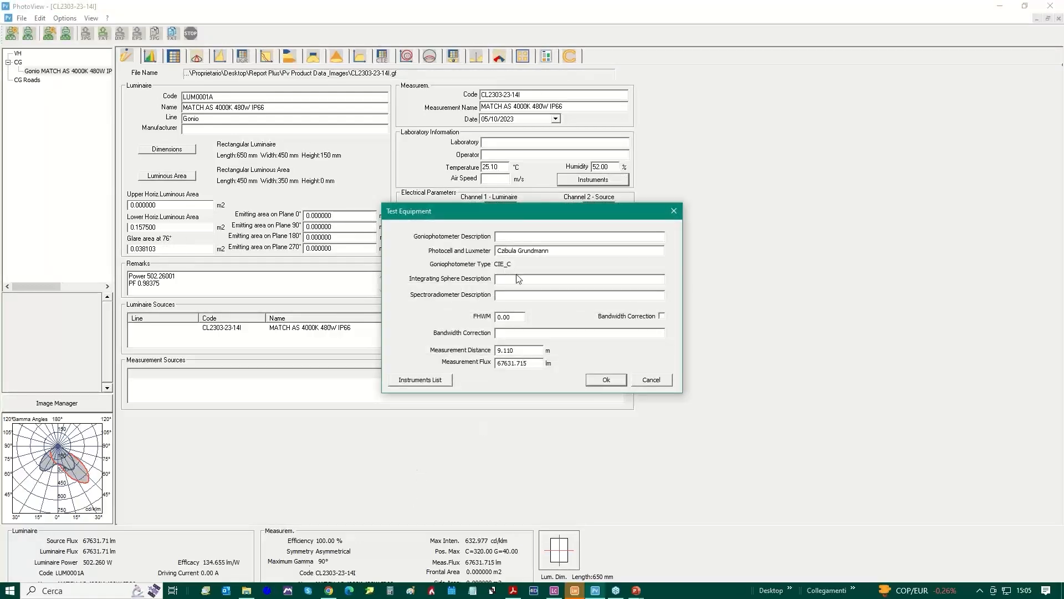
{"action": "left_click", "coordinate": [420, 381]}
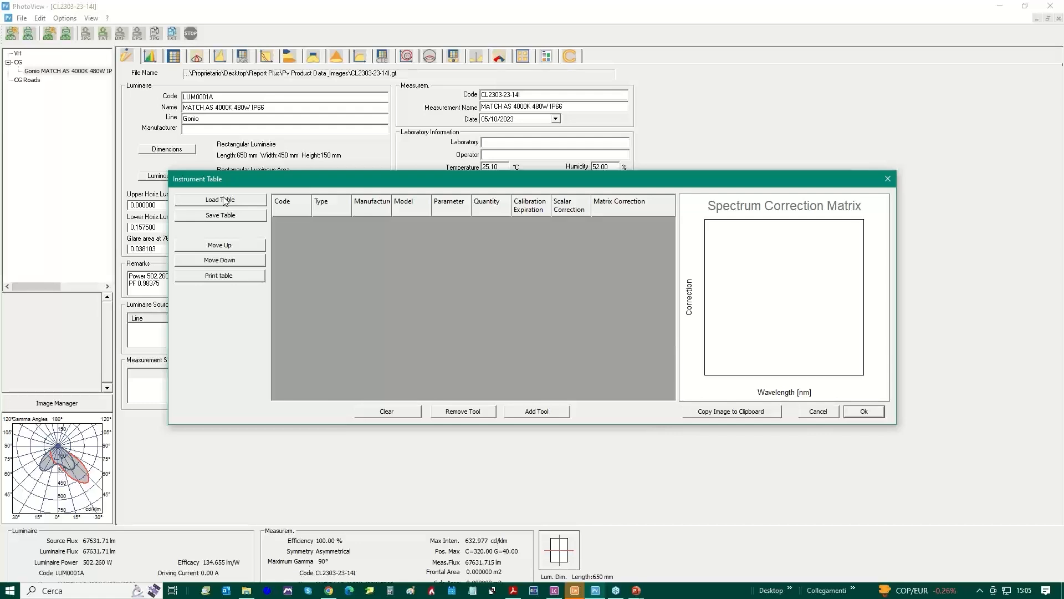
{"action": "left_click", "coordinate": [220, 201]}
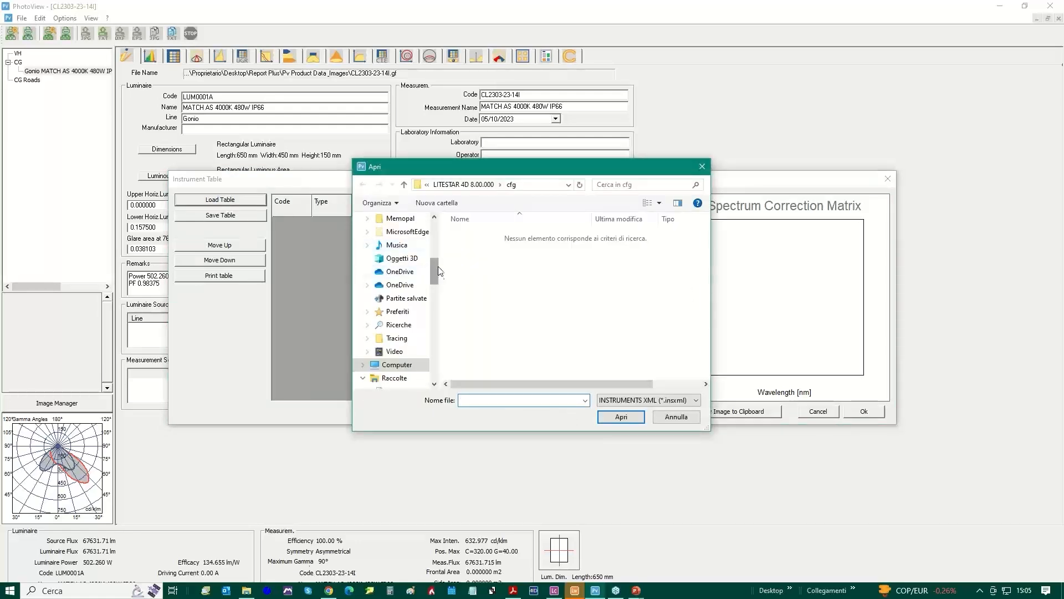
{"action": "left_click_drag", "start_coordinate": [435, 270], "coordinate": [441, 221]}
{"action": "left_click", "coordinate": [390, 240]}
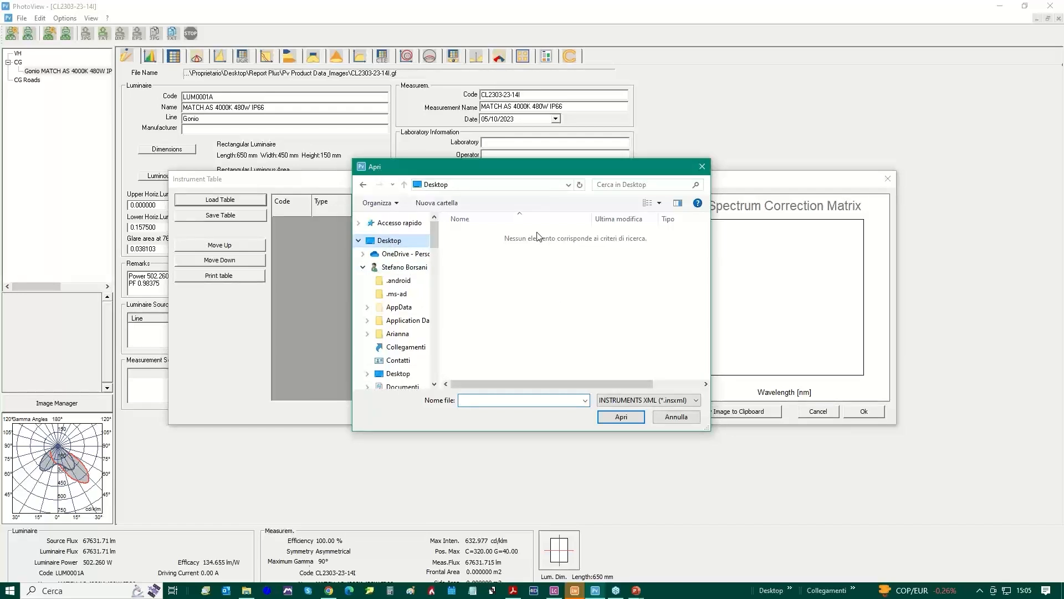
{"action": "scroll", "coordinate": [505, 294], "scroll_direction": "down", "scroll_amount": 15}
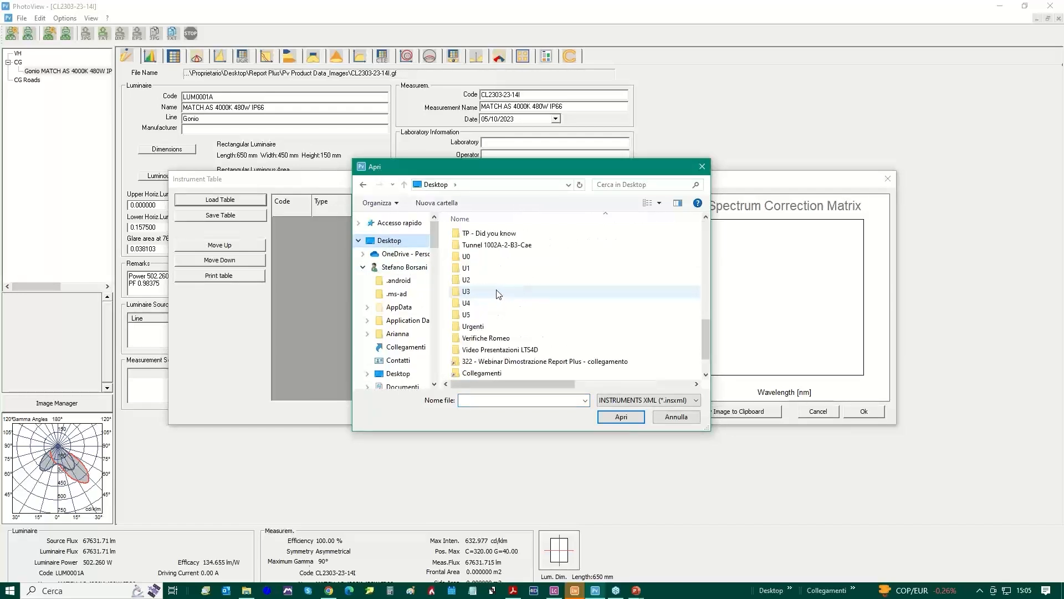
{"action": "scroll", "coordinate": [499, 294], "scroll_direction": "up", "scroll_amount": 3}
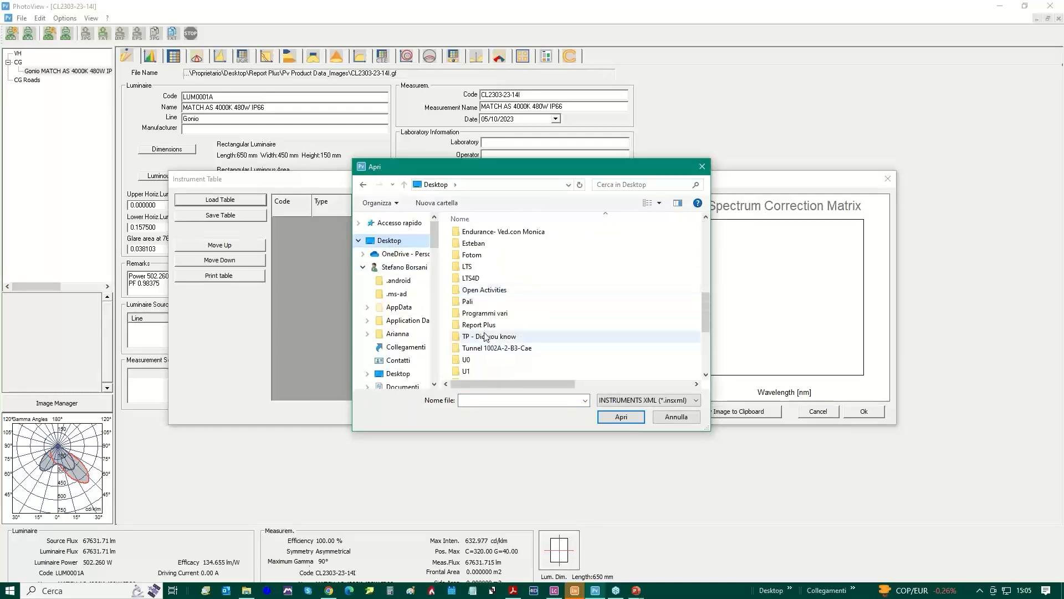
{"action": "double_click", "coordinate": [484, 326]}
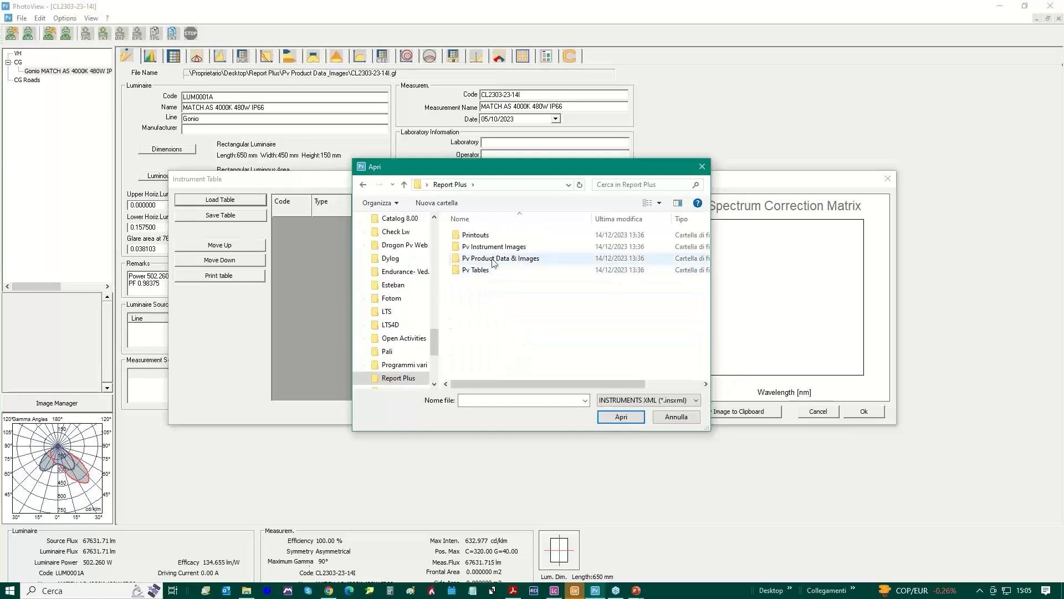
{"action": "double_click", "coordinate": [477, 270]}
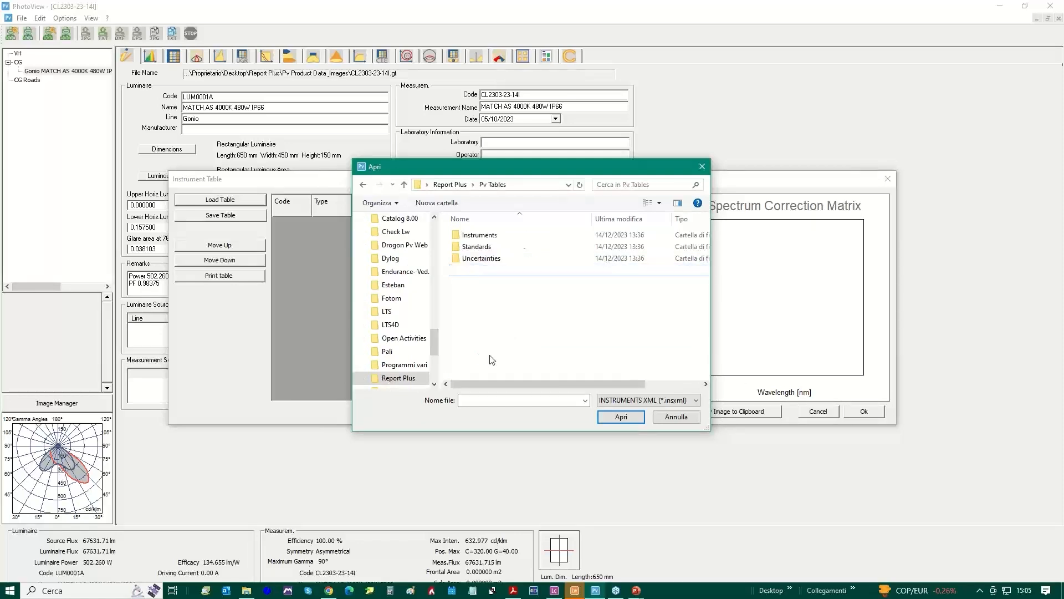
{"action": "left_click", "coordinate": [480, 239]}
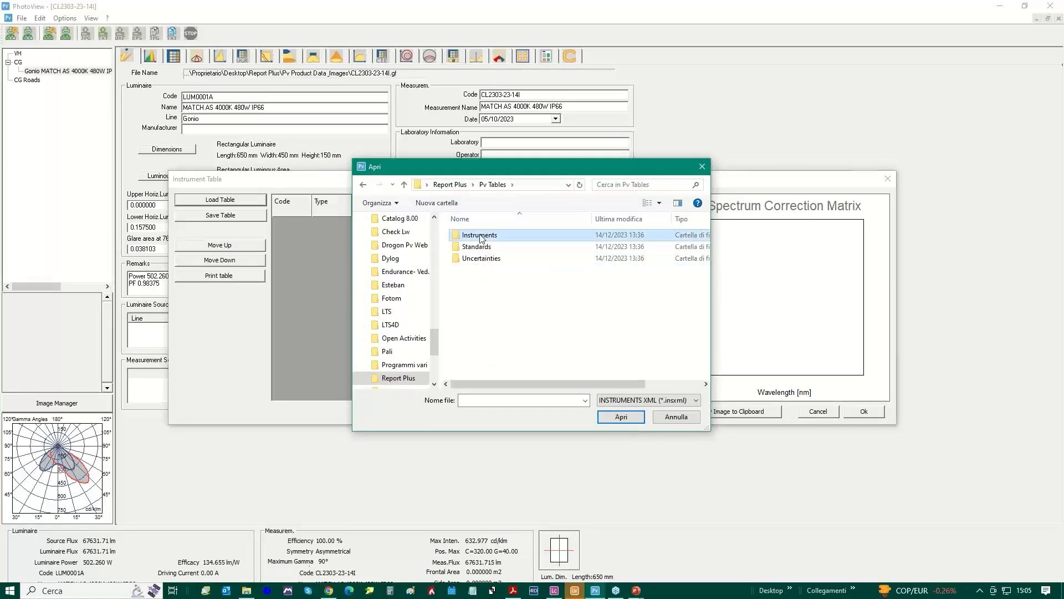
{"action": "key", "text": "Return"}
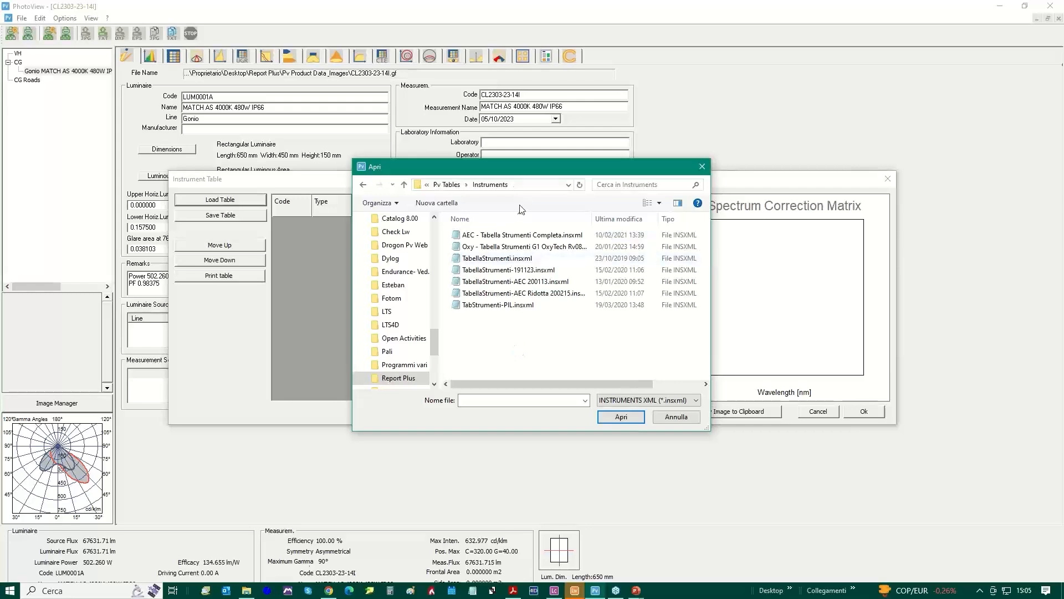
{"action": "double_click", "coordinate": [509, 250]}
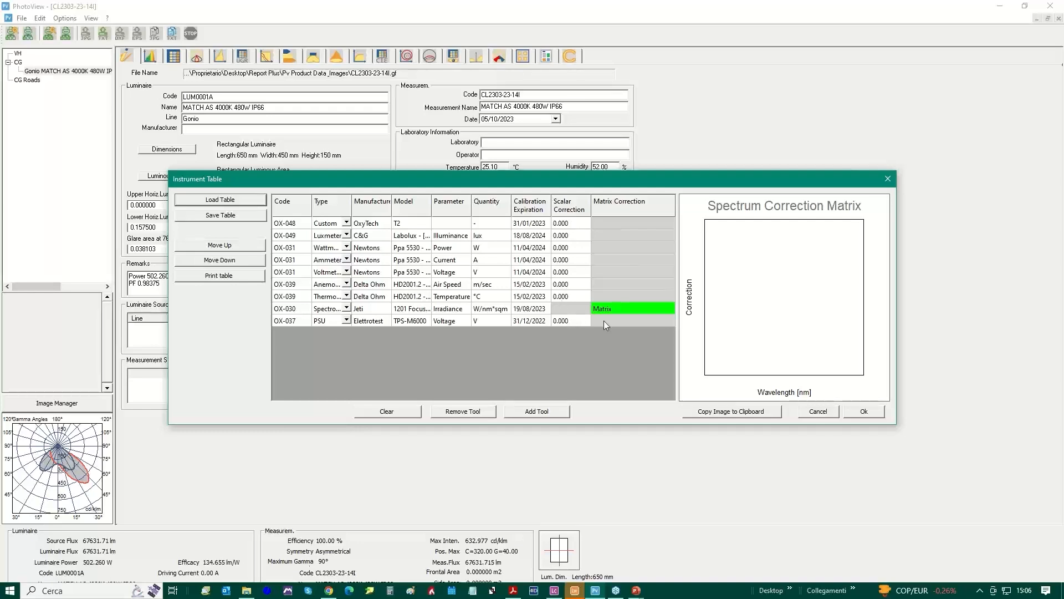
Accept the instrument table without applying the correction factors and confirm the test equipment data
{"action": "left_click", "coordinate": [866, 410]}
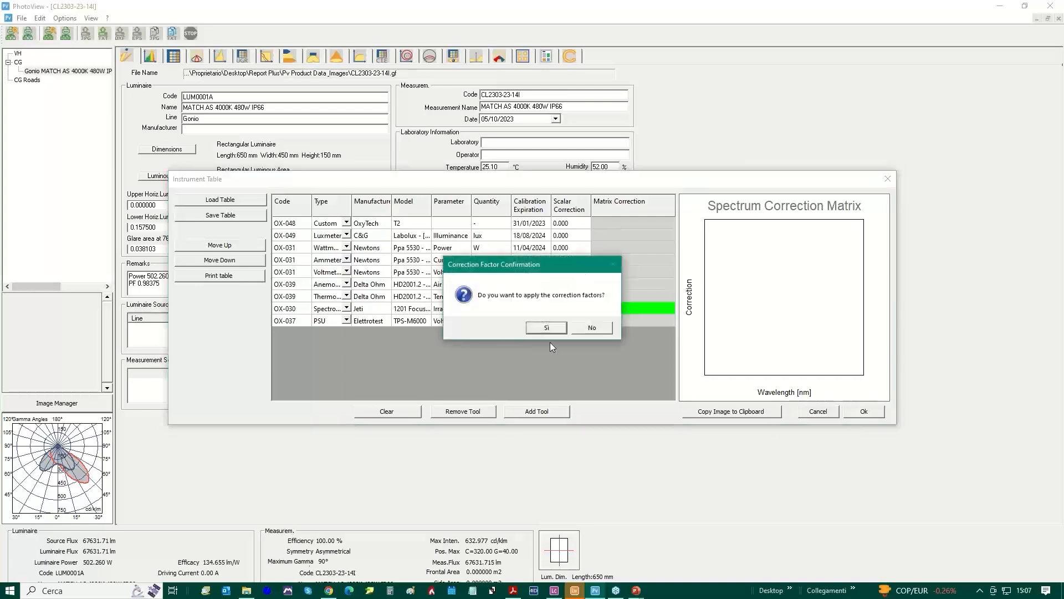
{"action": "left_click", "coordinate": [588, 329]}
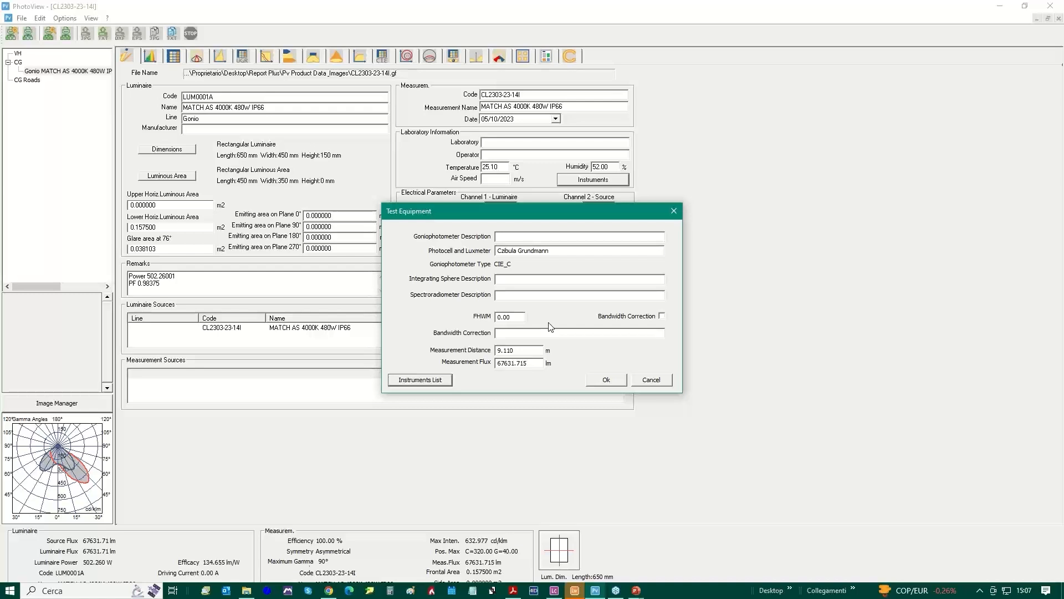
{"action": "left_click", "coordinate": [609, 380]}
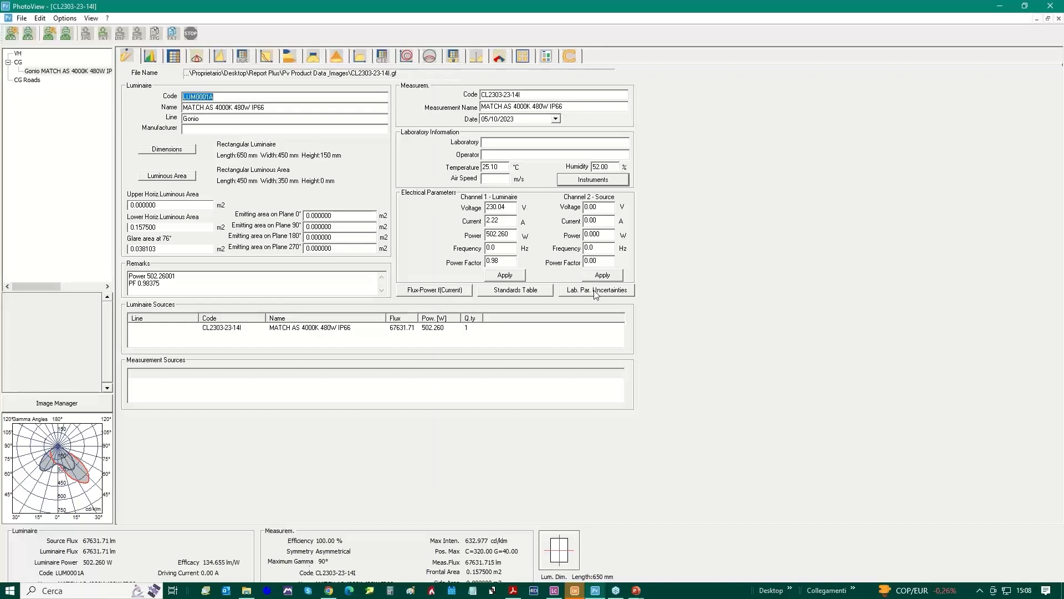
Load the uncertainty table Oxy-TableUncert.uncxml from Pv Tables > Uncertainties into the laboratory parameter uncertainties and confirm it
{"action": "left_click", "coordinate": [516, 289]}
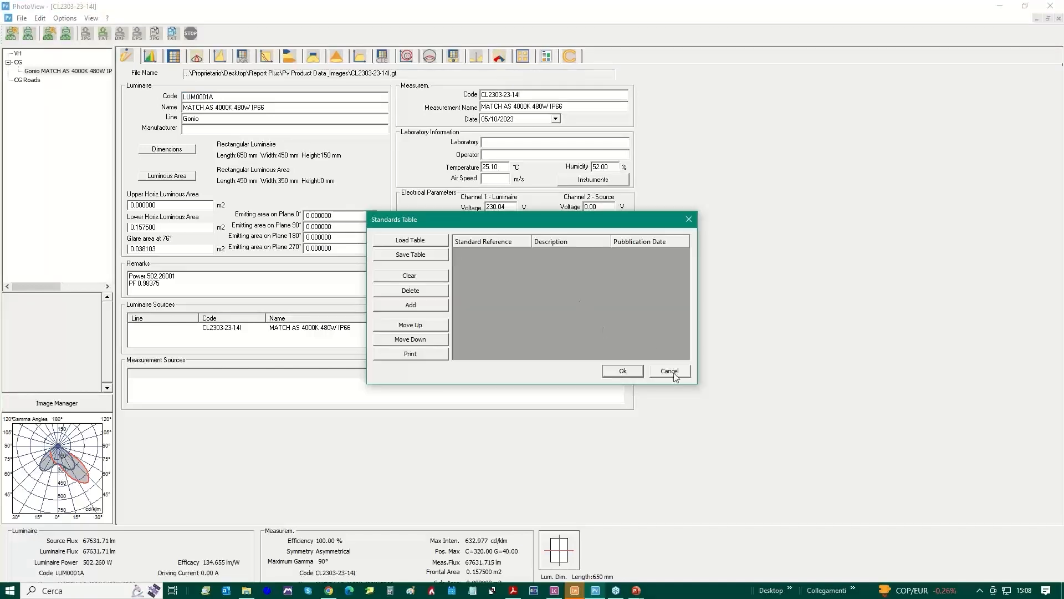
{"action": "left_click", "coordinate": [676, 375]}
{"action": "left_click", "coordinate": [609, 293]}
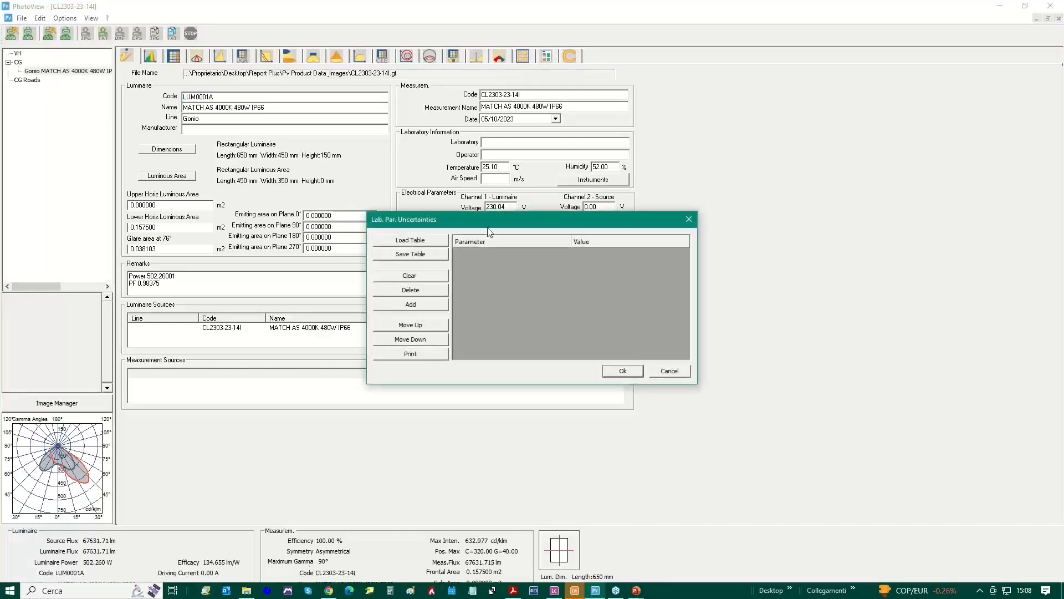
{"action": "left_click_drag", "start_coordinate": [511, 219], "coordinate": [513, 185]}
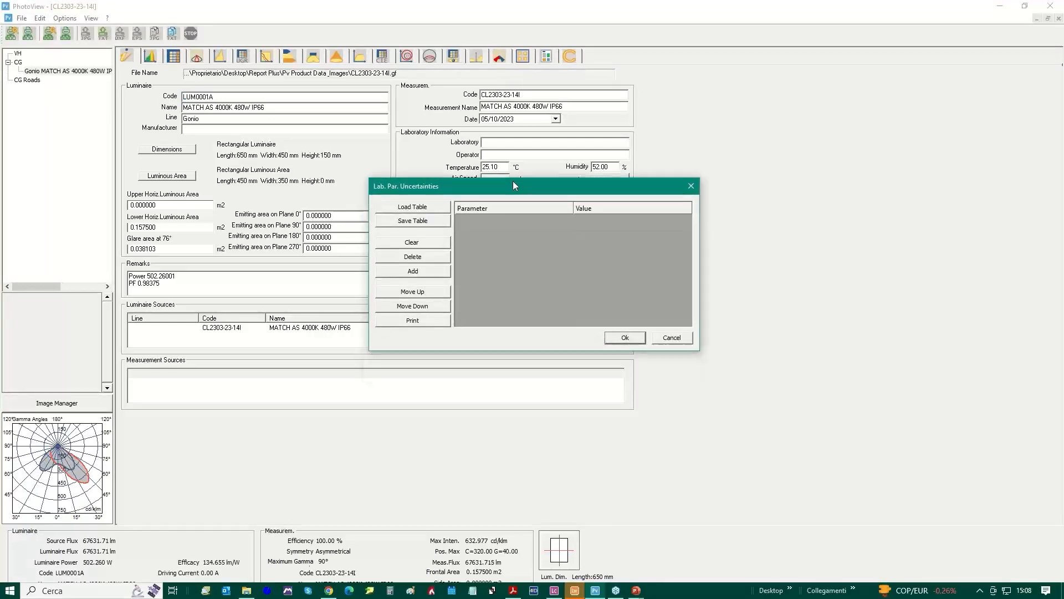
{"action": "left_click", "coordinate": [413, 205]}
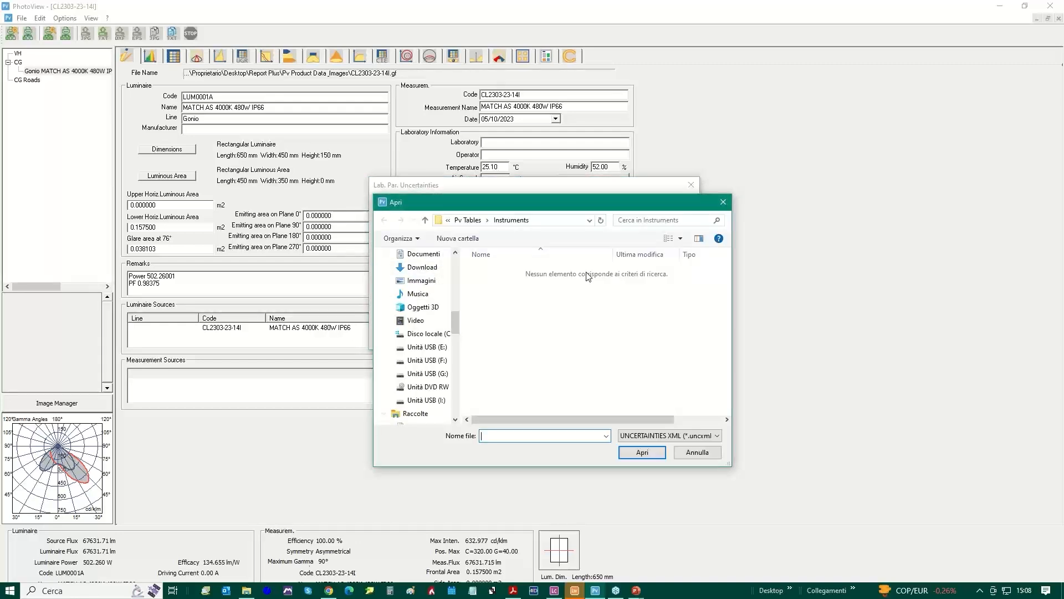
{"action": "left_click", "coordinate": [425, 220]}
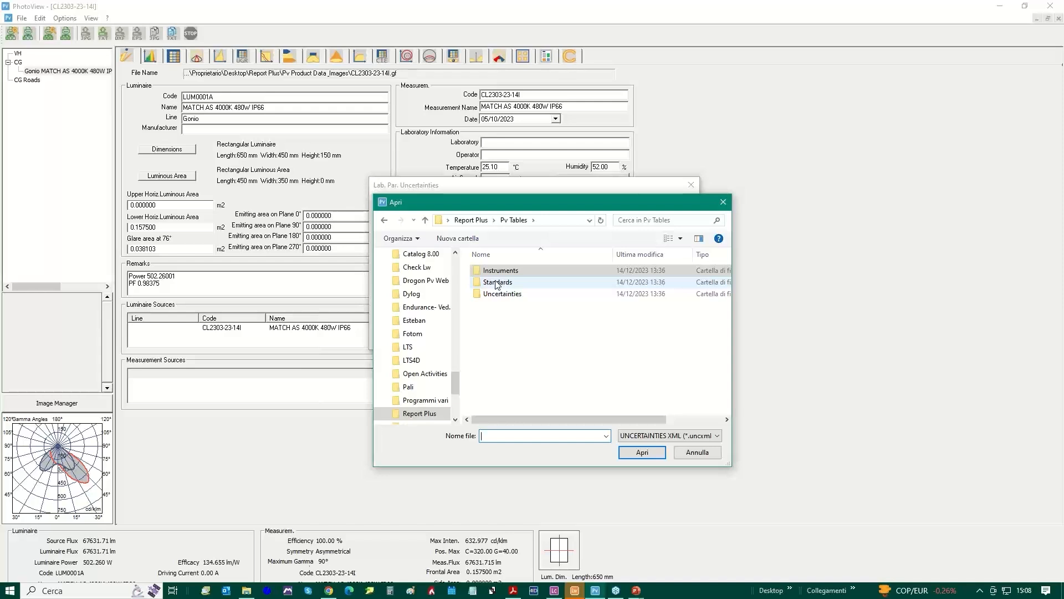
{"action": "double_click", "coordinate": [502, 295]}
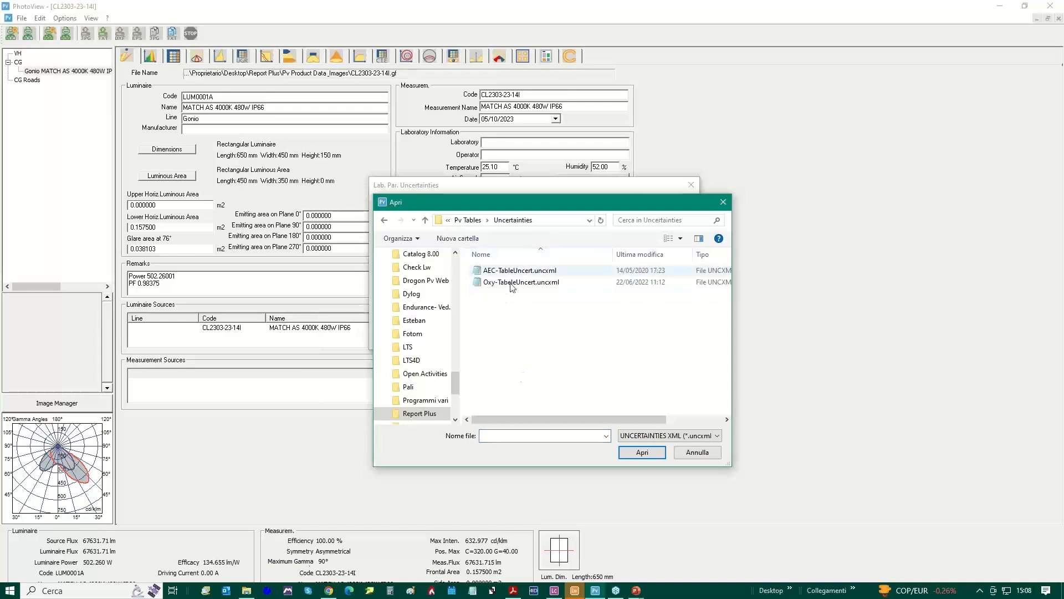
{"action": "double_click", "coordinate": [510, 282]}
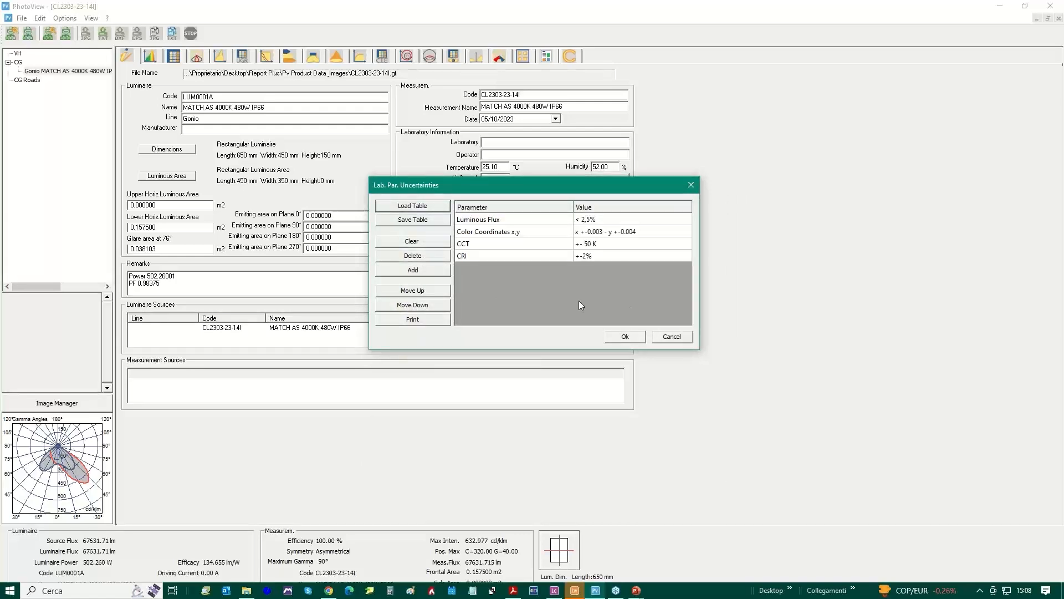
{"action": "left_click", "coordinate": [625, 336]}
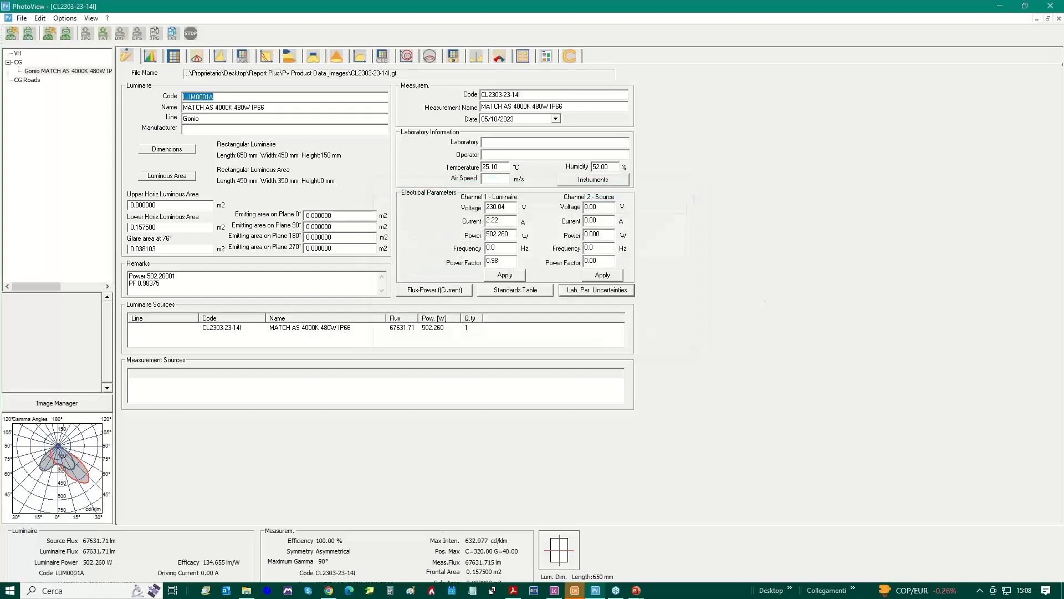
{"action": "left_click", "coordinate": [524, 289]}
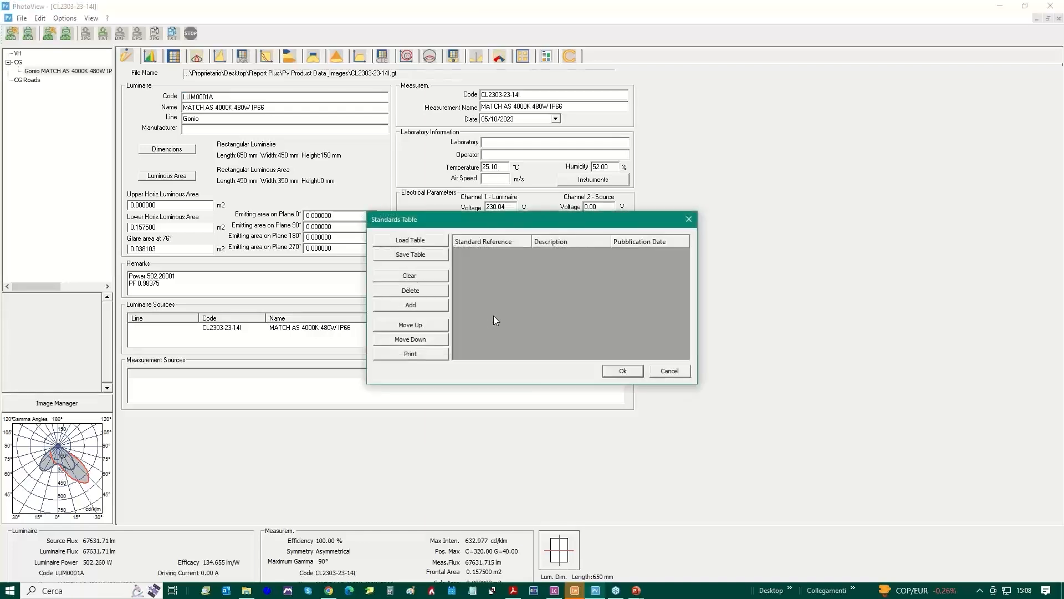
{"action": "left_click", "coordinate": [413, 240]}
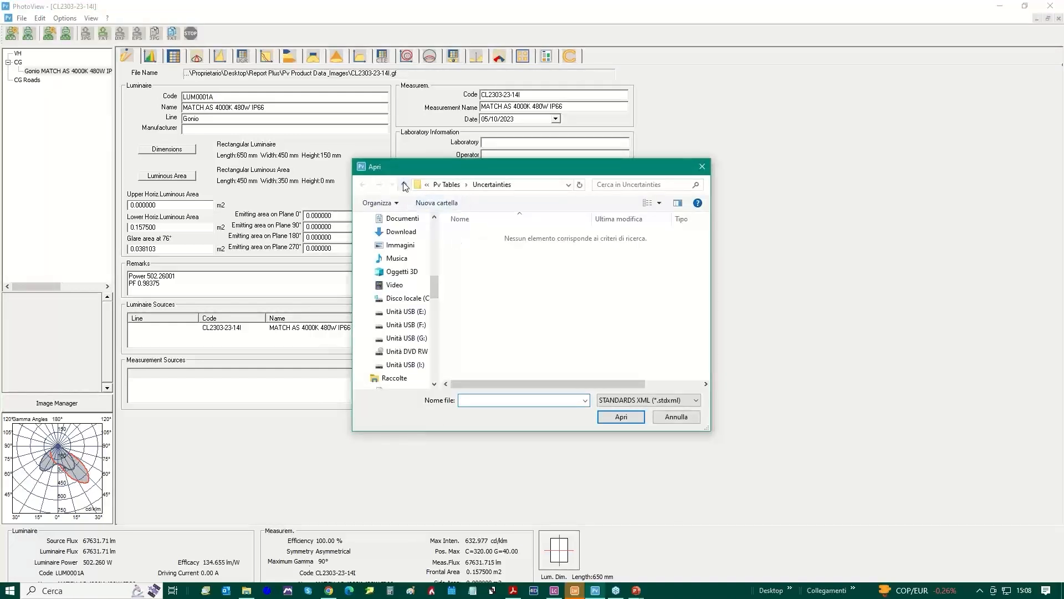
{"action": "left_click", "coordinate": [406, 187]}
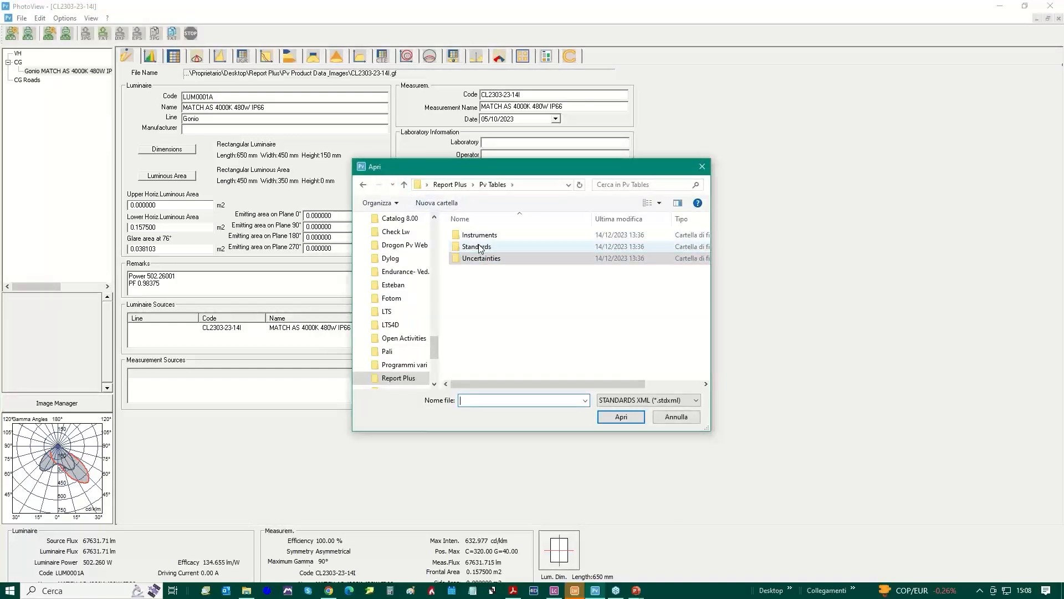
{"action": "double_click", "coordinate": [480, 248]}
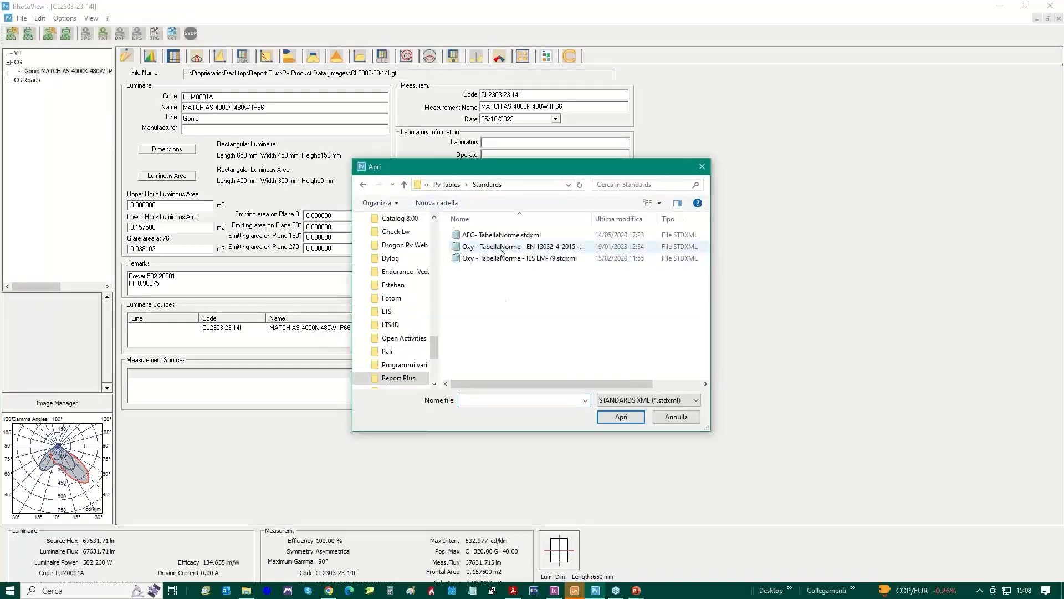
{"action": "double_click", "coordinate": [501, 248]}
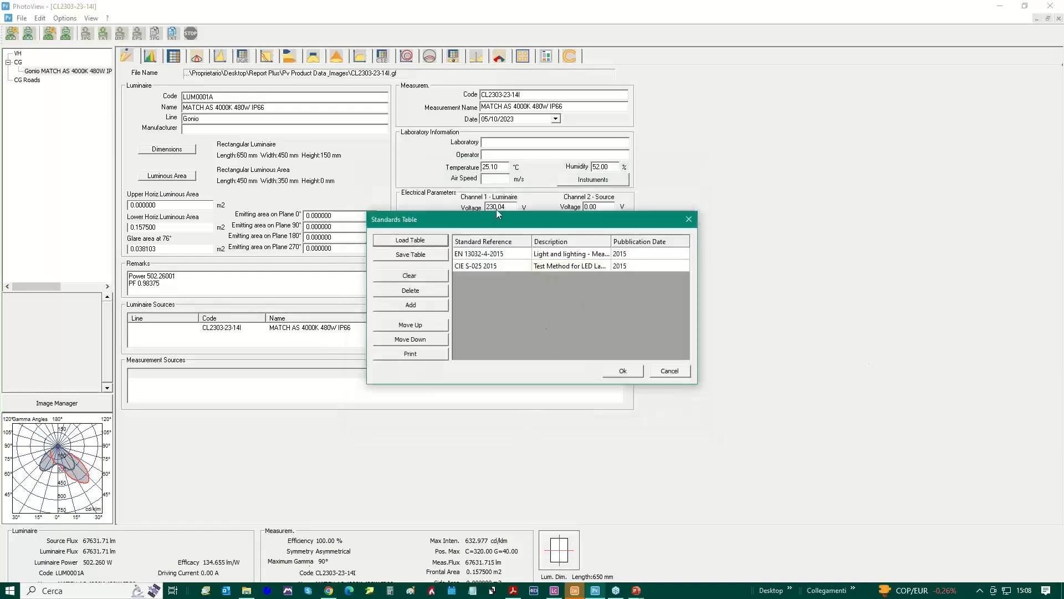
{"action": "left_click", "coordinate": [623, 370]}
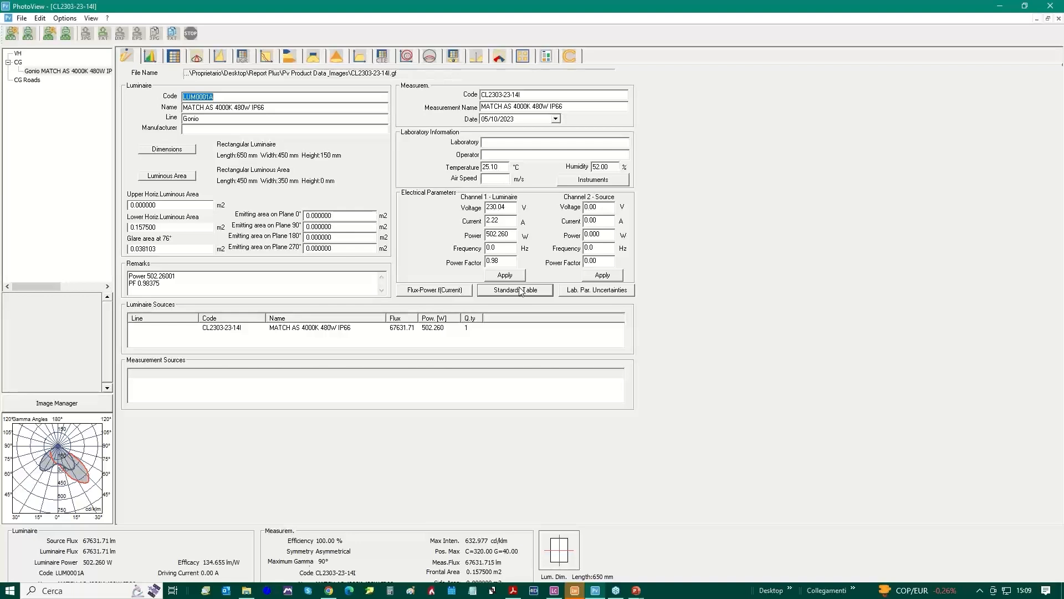
From Pv Product Data & Images, assign CL2303-23-14I photos (1), (2) and (3) to Product Images 1–3 and RIF1 and RIF2 to Reference Images 1–2
{"action": "left_click", "coordinate": [56, 403]}
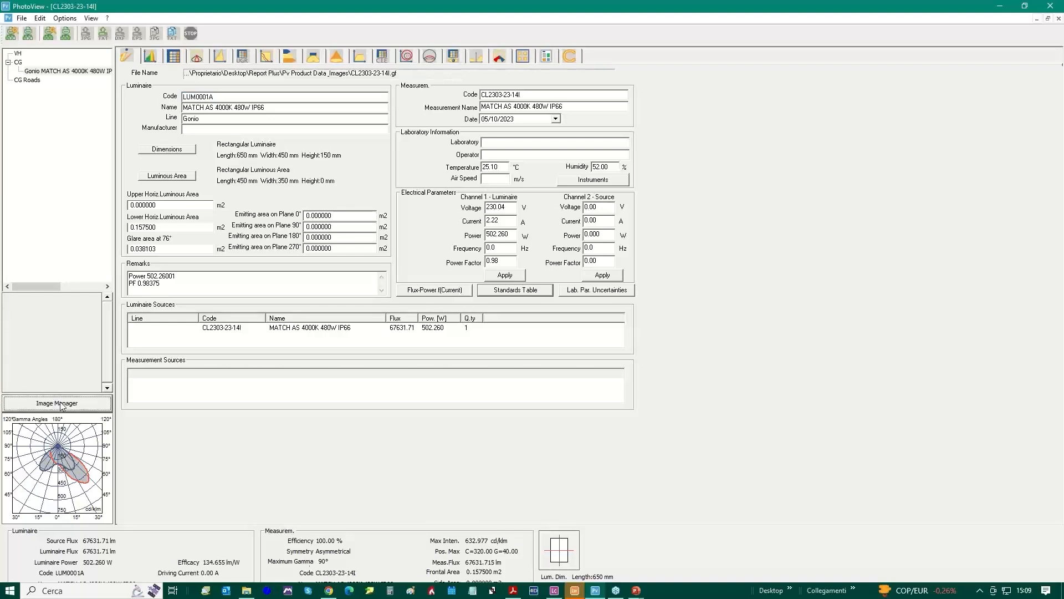
{"action": "left_click_drag", "start_coordinate": [489, 111], "coordinate": [656, 100]}
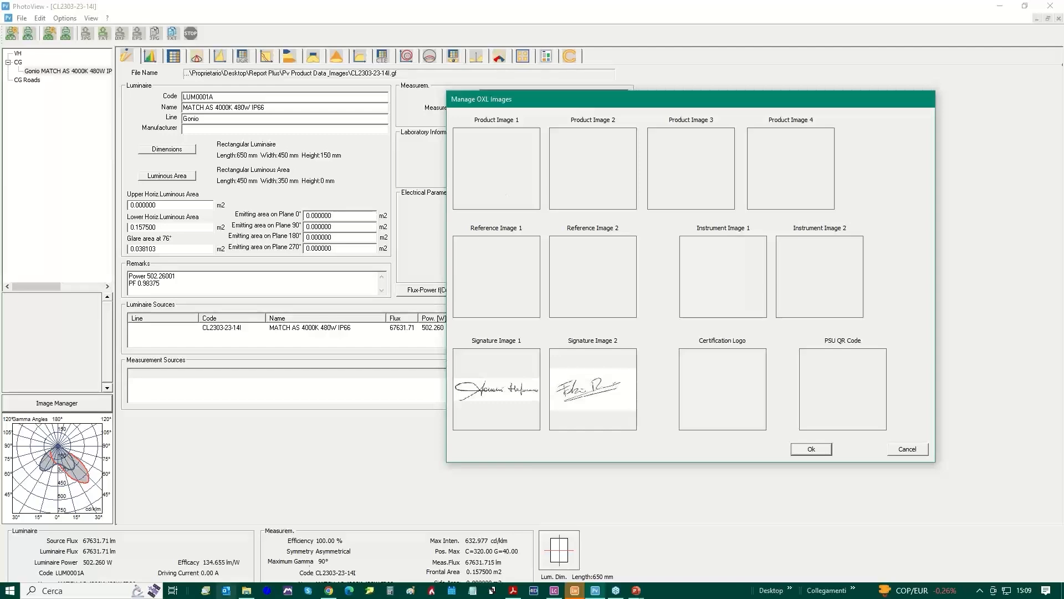
{"action": "left_click", "coordinate": [246, 590]}
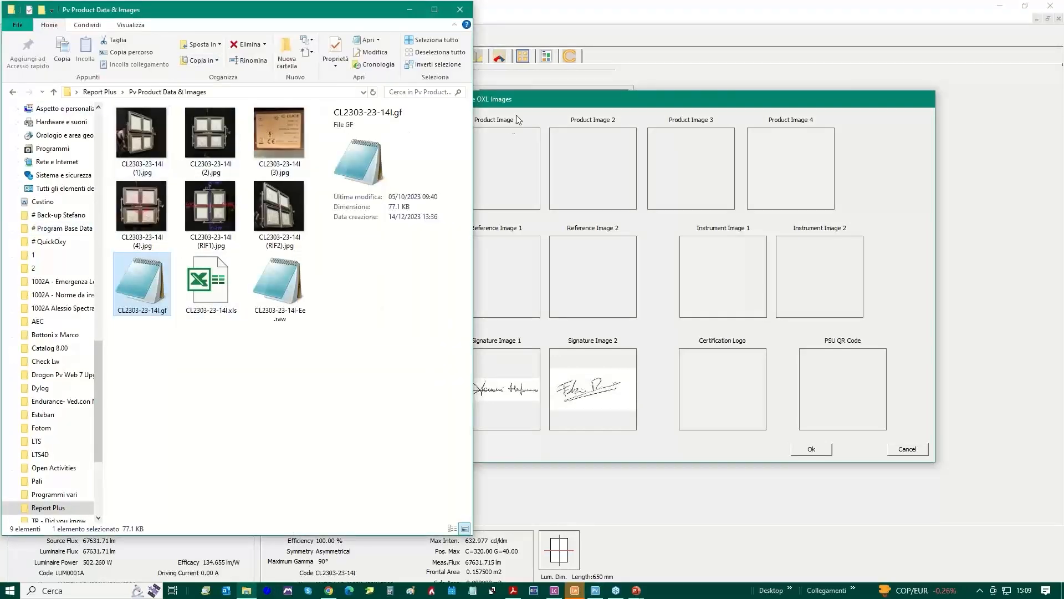
{"action": "left_click_drag", "start_coordinate": [538, 99], "coordinate": [604, 98]}
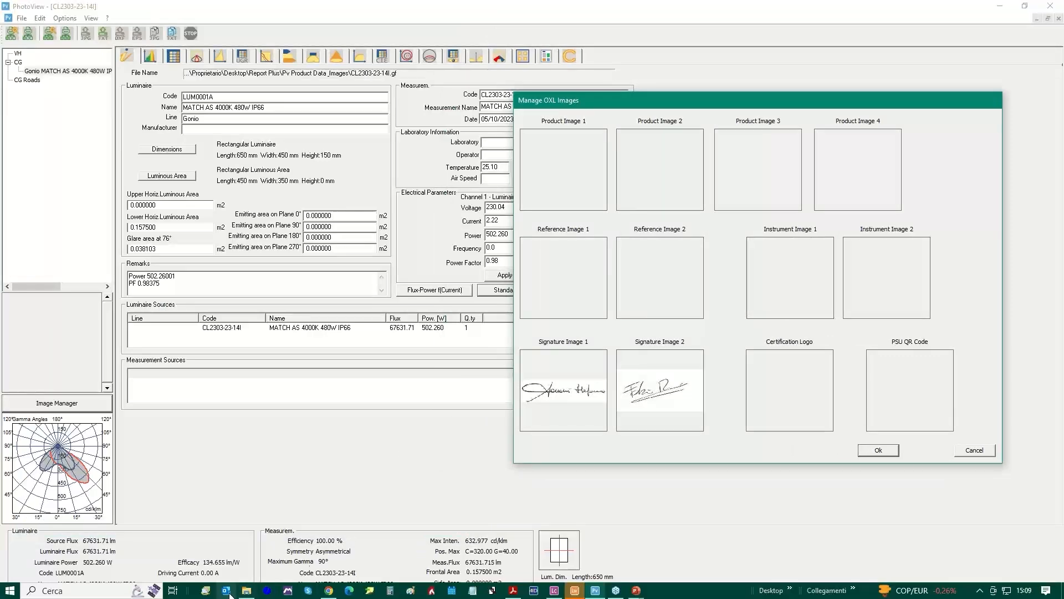
{"action": "left_click", "coordinate": [247, 590]}
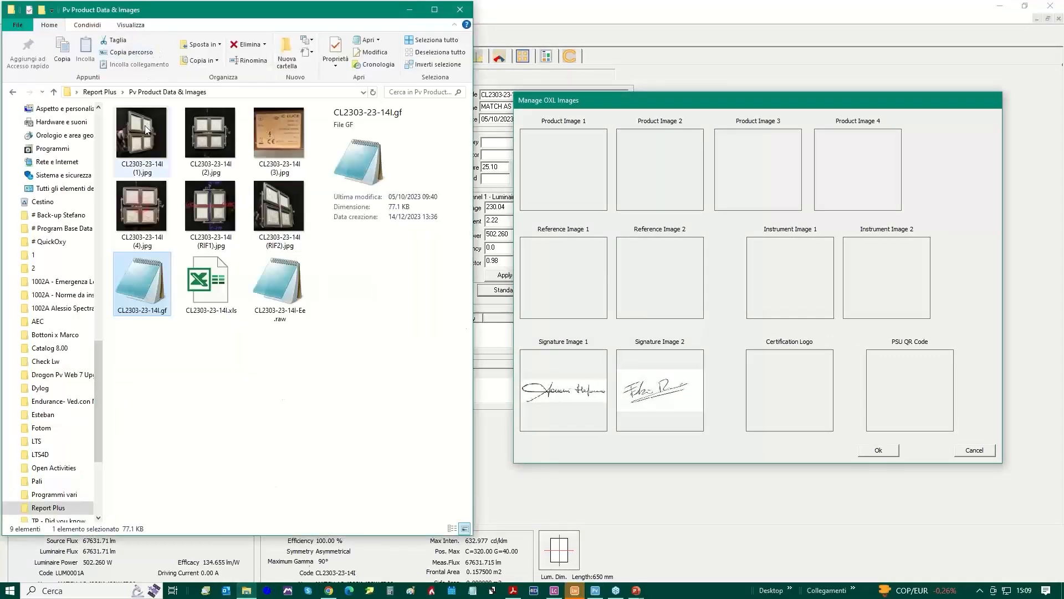
{"action": "left_click_drag", "start_coordinate": [147, 130], "coordinate": [560, 171]}
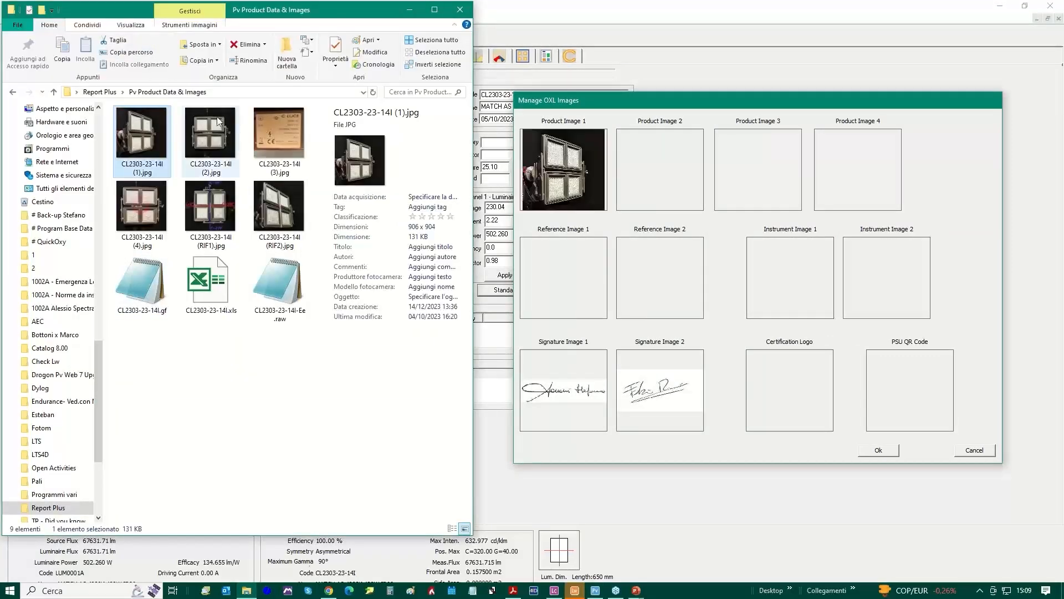
{"action": "left_click", "coordinate": [215, 138]}
{"action": "left_click_drag", "start_coordinate": [259, 134], "coordinate": [682, 168]}
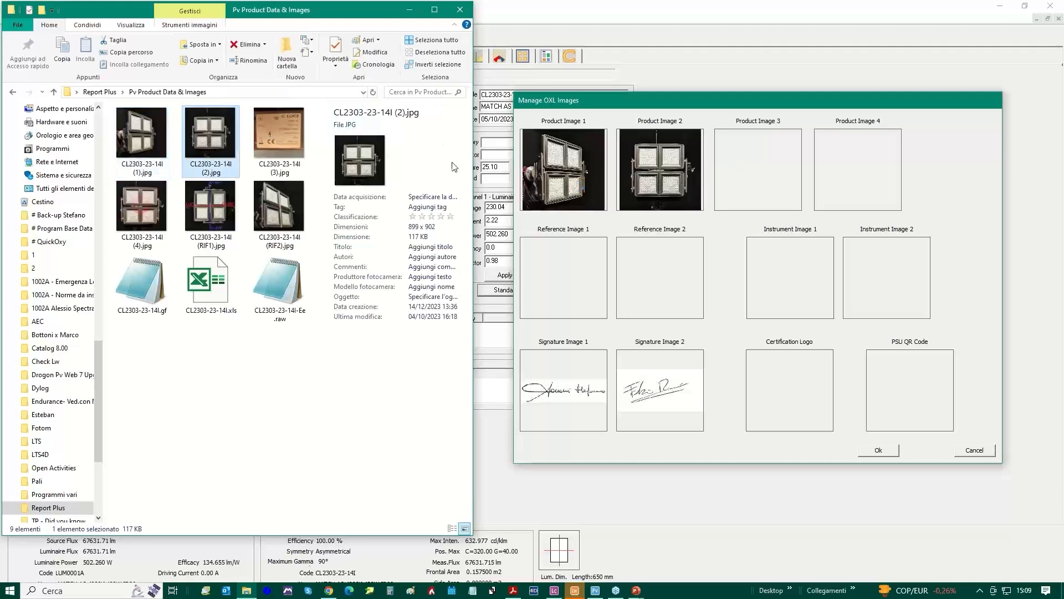
{"action": "left_click_drag", "start_coordinate": [276, 128], "coordinate": [754, 173]}
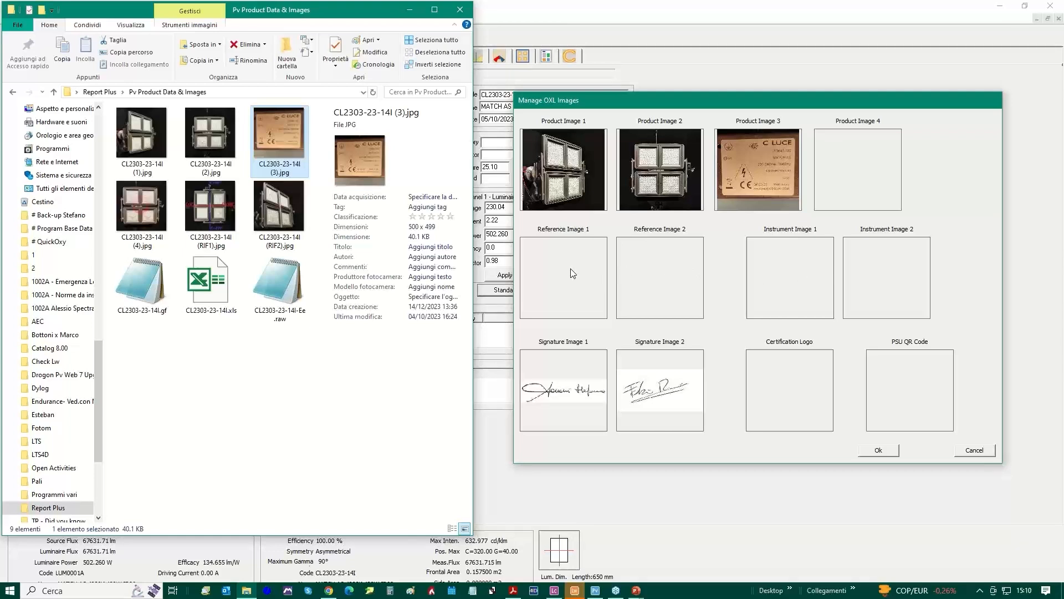
{"action": "left_click_drag", "start_coordinate": [211, 213], "coordinate": [578, 274]}
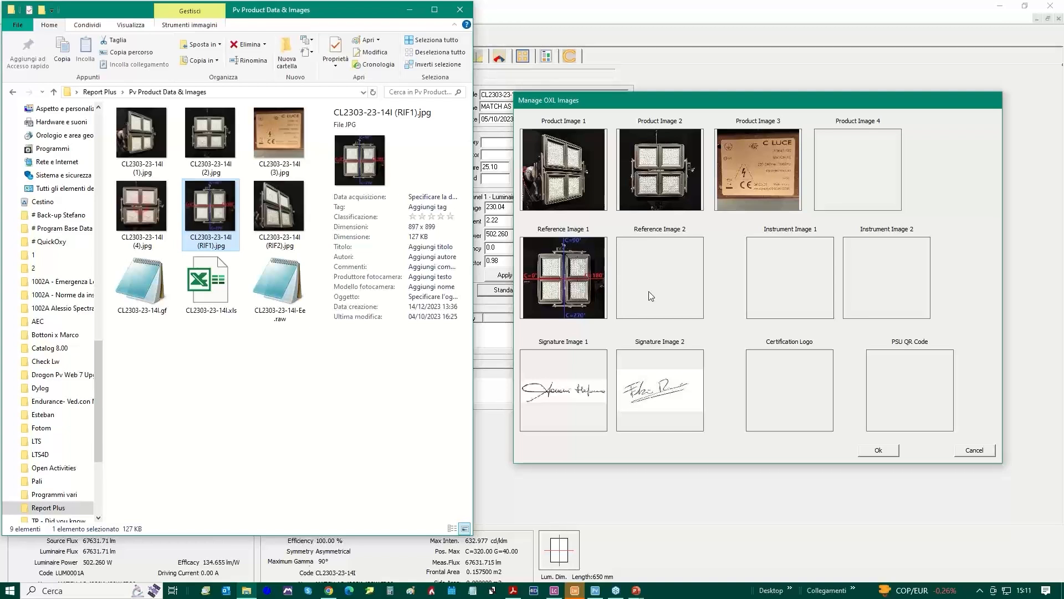
{"action": "left_click_drag", "start_coordinate": [280, 207], "coordinate": [659, 280]}
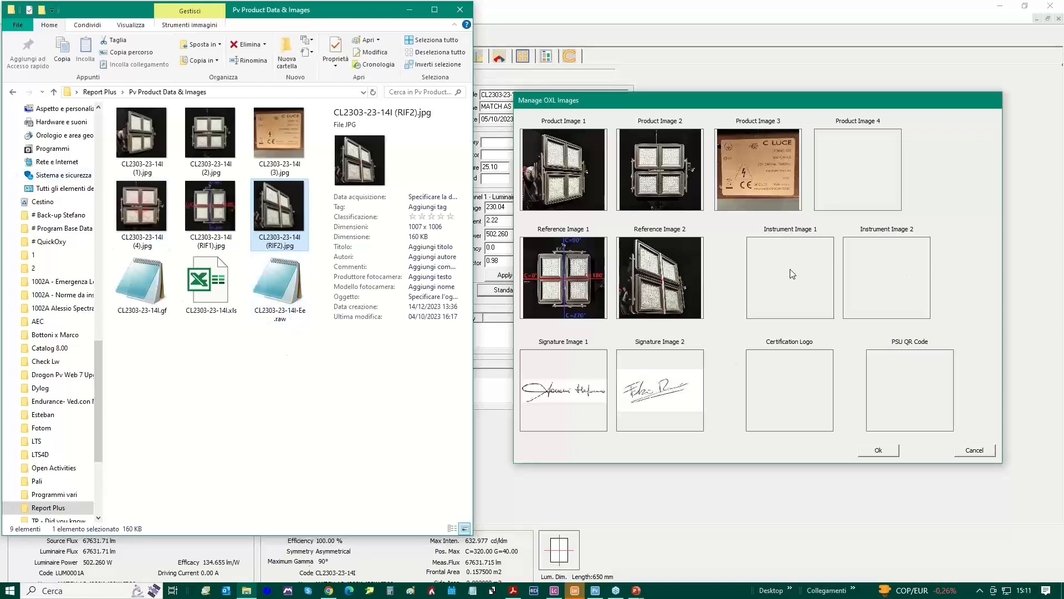
From Pv Instrument Images, assign OX-032 - C&G Labolux to Instrument Image 1 and OX-031 - Newtons PPA 5530 to Instrument Image 2, and confirm the images
{"action": "left_click", "coordinate": [14, 93]}
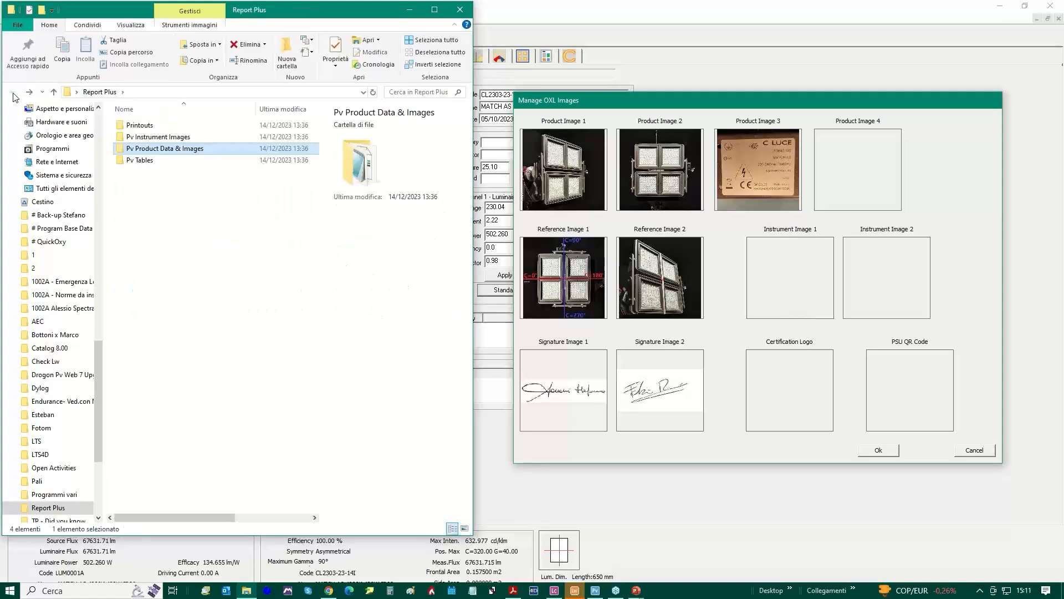
{"action": "left_click", "coordinate": [165, 139]}
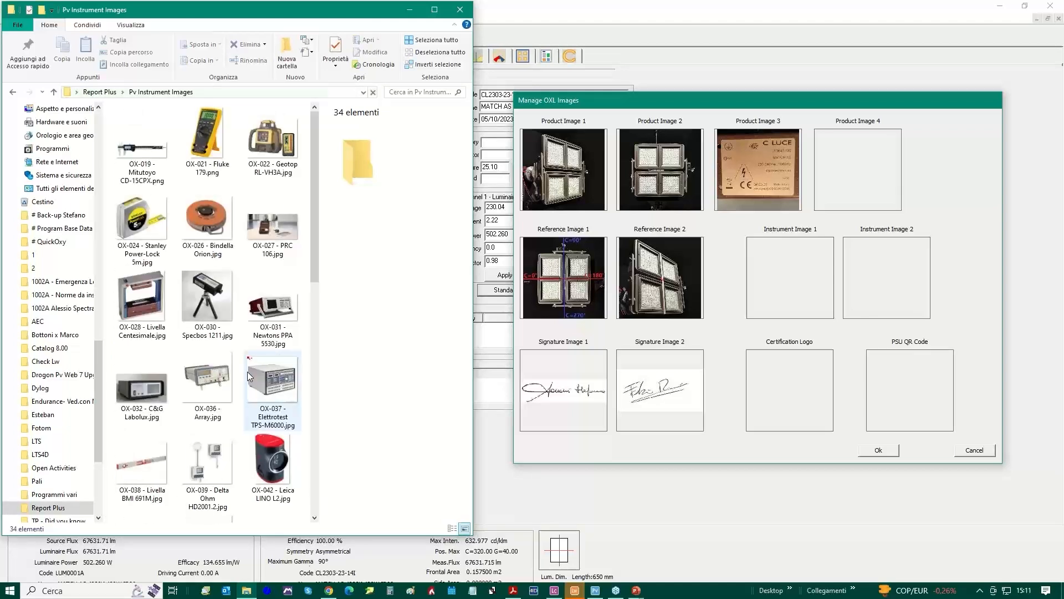
{"action": "left_click_drag", "start_coordinate": [141, 383], "coordinate": [790, 272]}
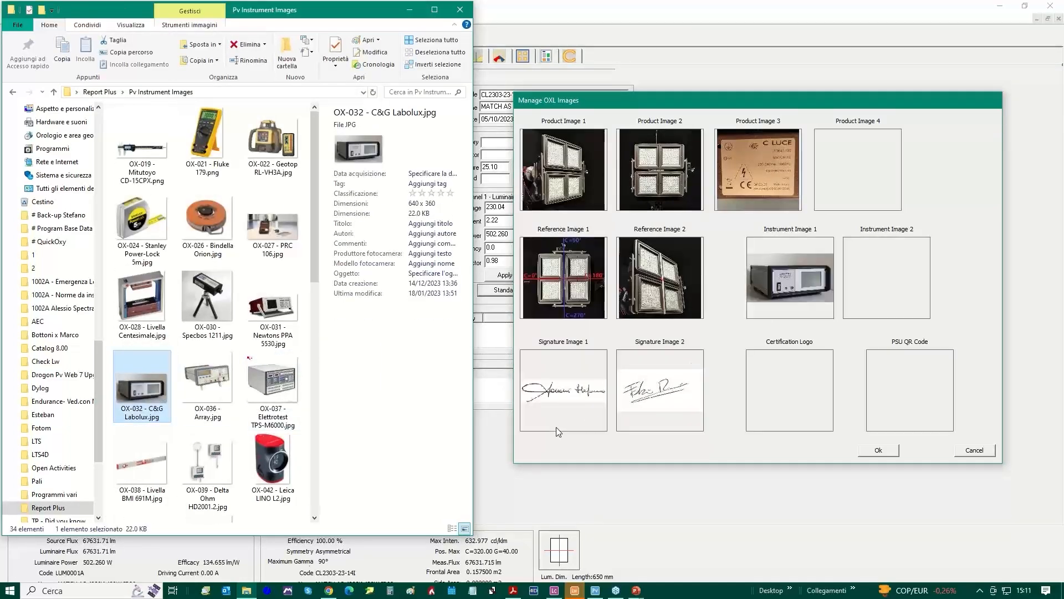
{"action": "left_click_drag", "start_coordinate": [273, 307], "coordinate": [890, 286]}
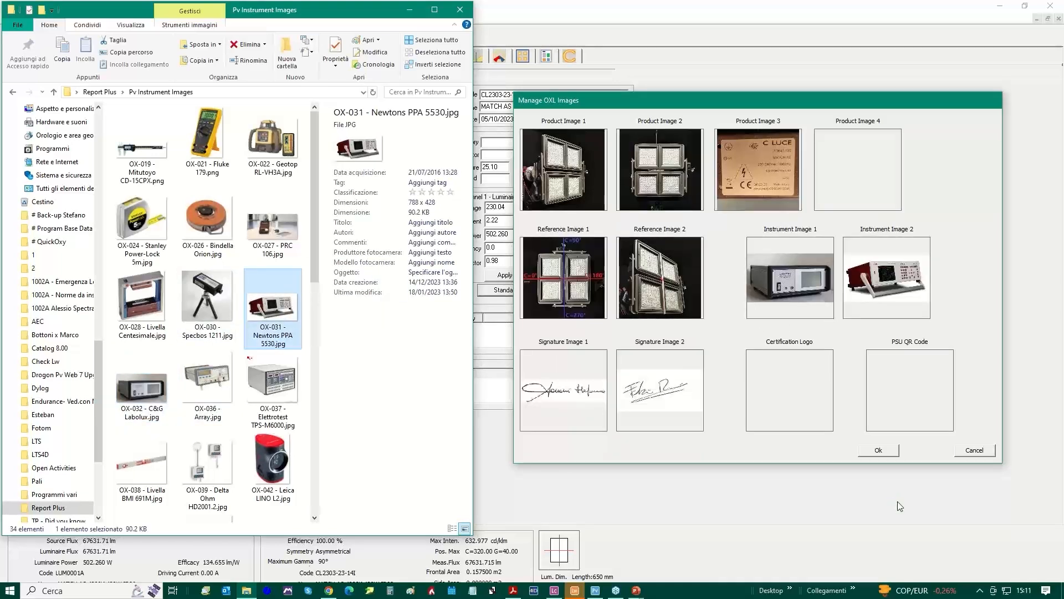
{"action": "left_click", "coordinate": [879, 452]}
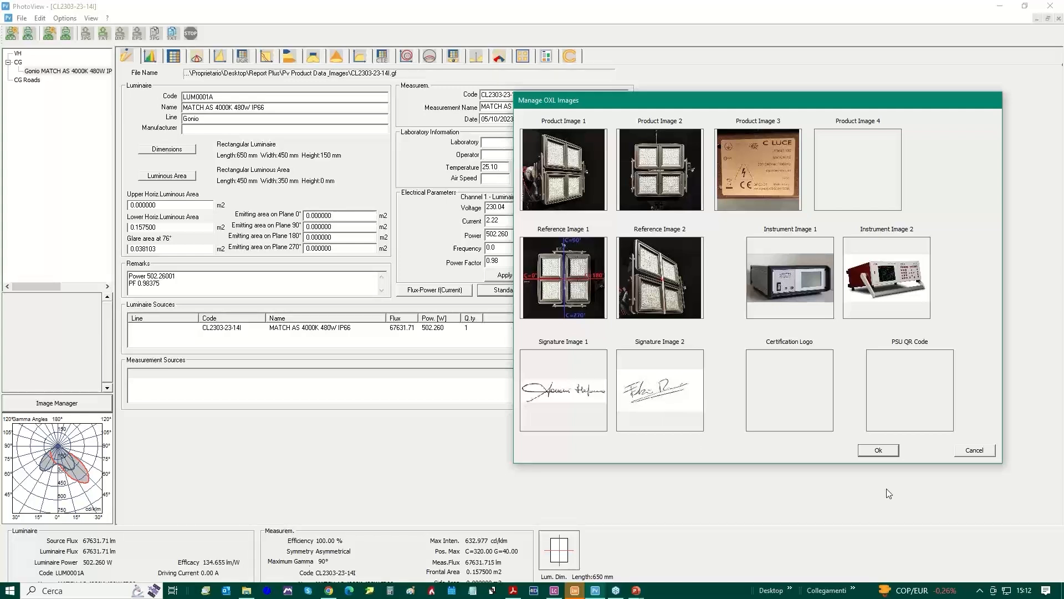
{"action": "left_click", "coordinate": [878, 450]}
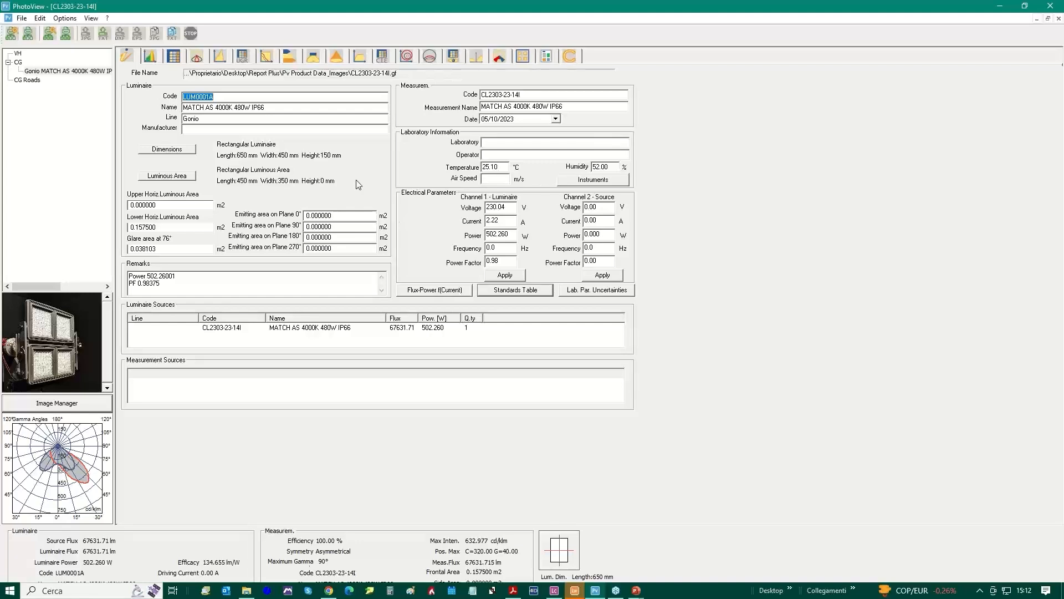
Open the company information and review the company details and laboratory signature fields
{"action": "left_click", "coordinate": [66, 19]}
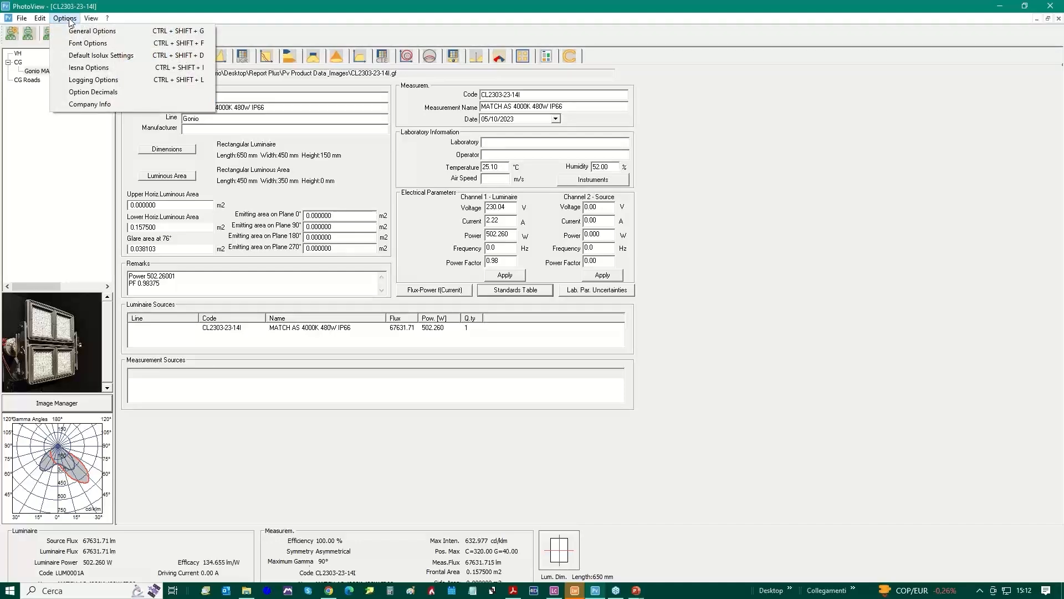
{"action": "left_click", "coordinate": [87, 106]}
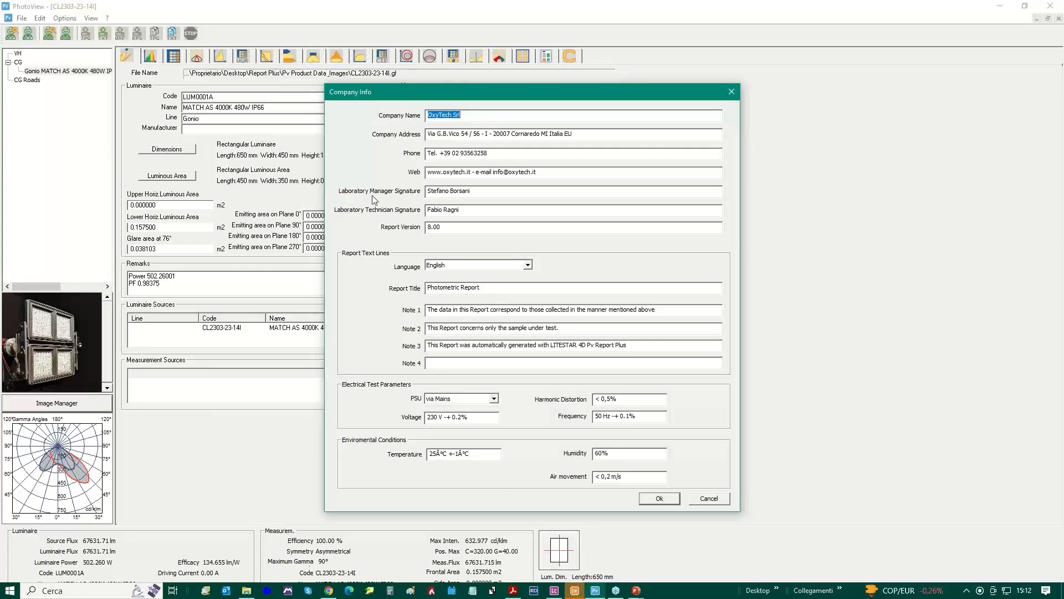
{"action": "left_click_drag", "start_coordinate": [484, 192], "coordinate": [429, 191]}
Switch the report text lines to Italian to view their title and notes, and return the language to English
{"action": "left_click", "coordinate": [528, 265]}
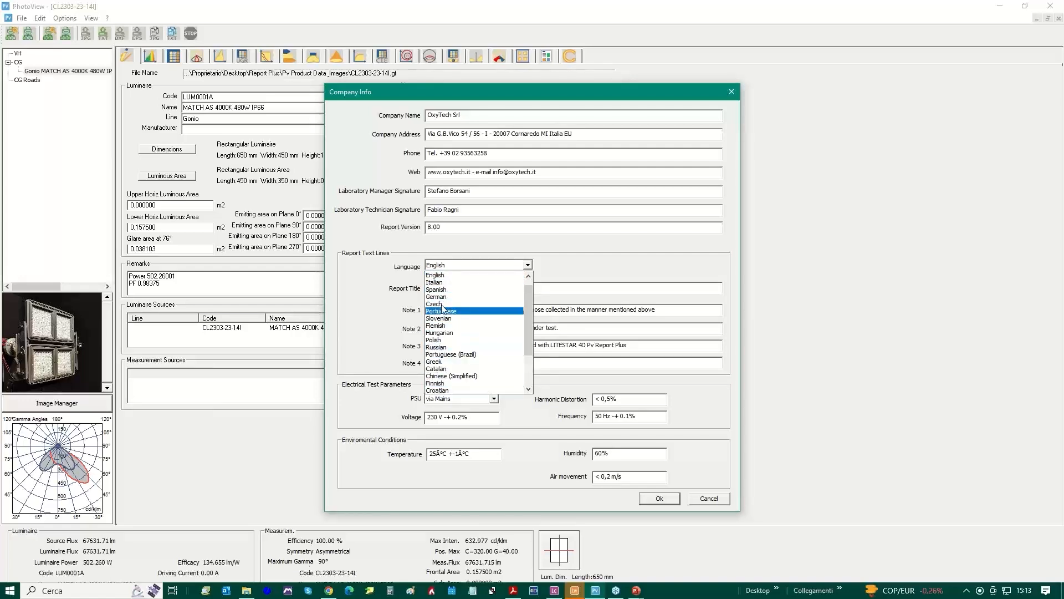
{"action": "left_click", "coordinate": [439, 284]}
{"action": "left_click", "coordinate": [439, 284]}
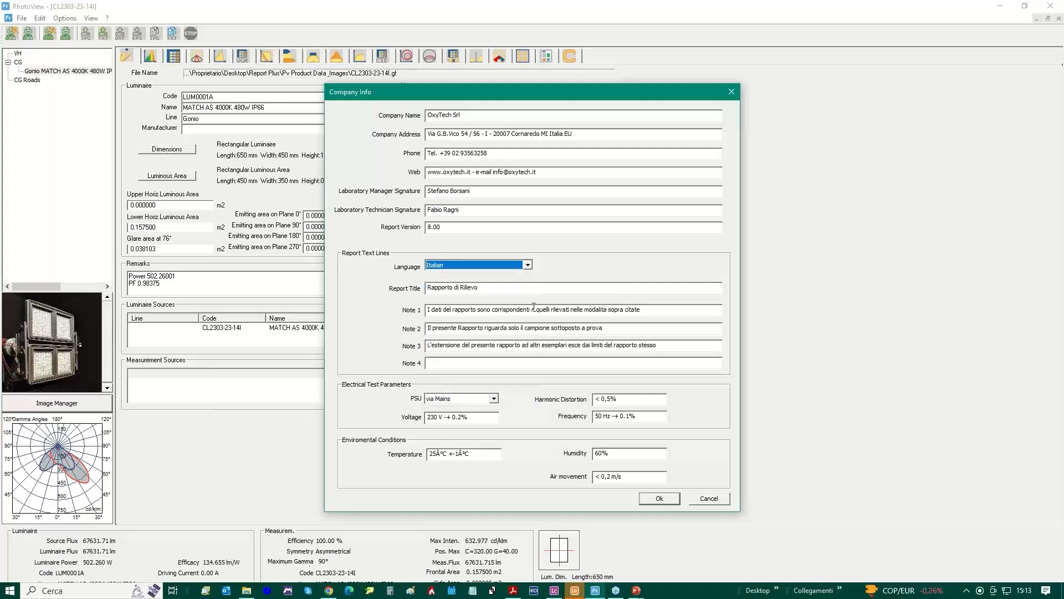
{"action": "left_click", "coordinate": [463, 266]}
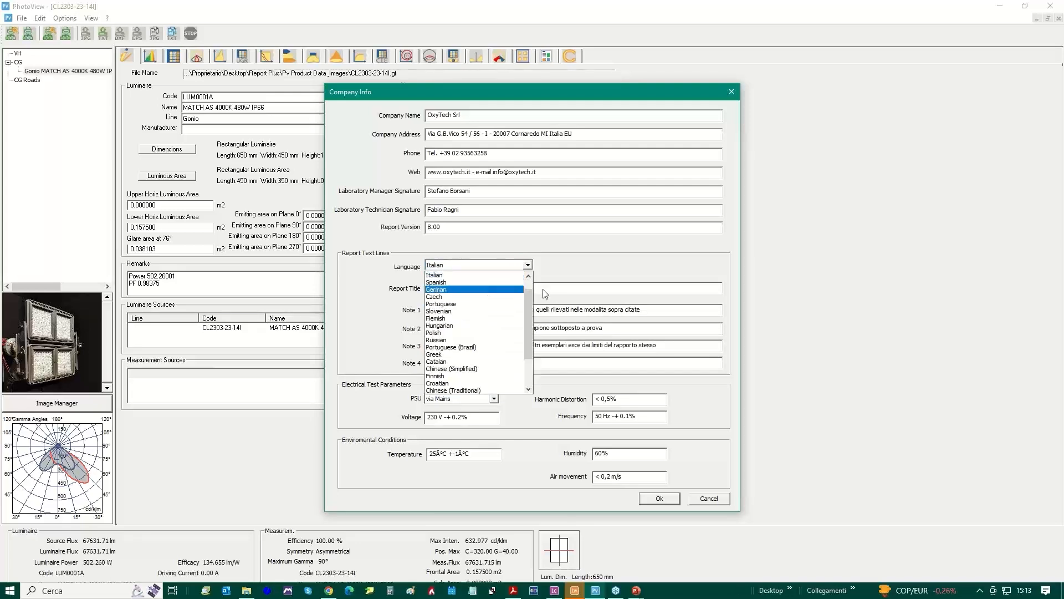
{"action": "left_click_drag", "start_coordinate": [529, 297], "coordinate": [533, 271]}
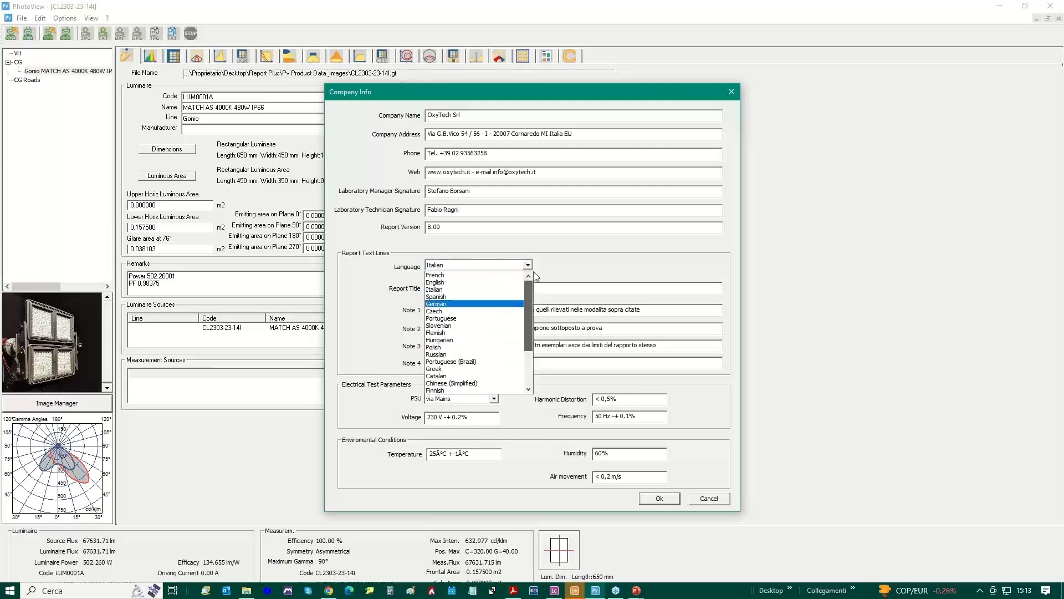
{"action": "left_click", "coordinate": [443, 283]}
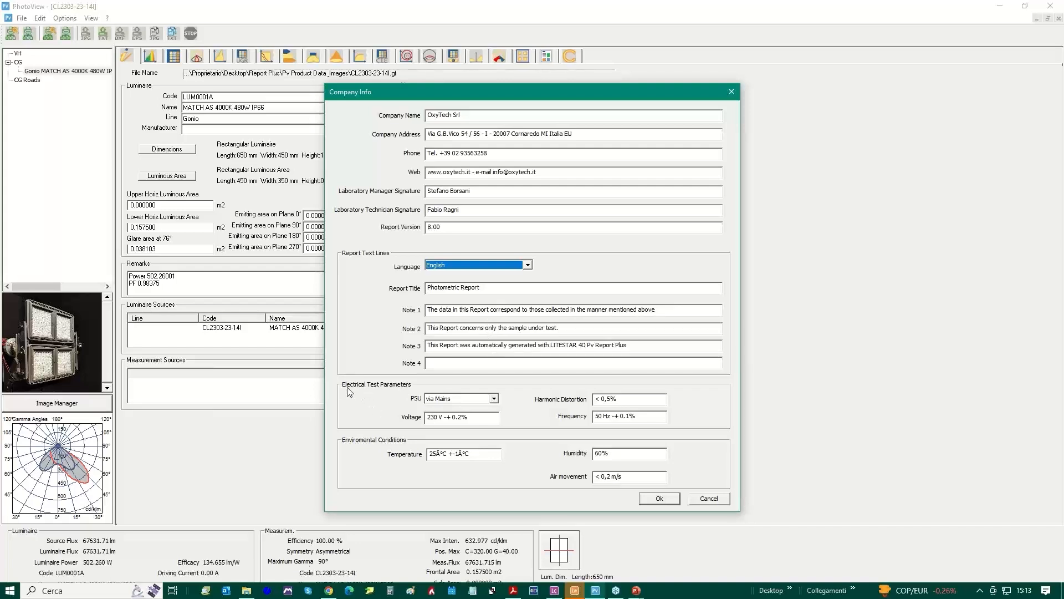
Review the electrical test parameters, delete the stray character in the environmental temperature entry and confirm the company information
{"action": "left_click", "coordinate": [494, 398]}
{"action": "left_click", "coordinate": [493, 398]}
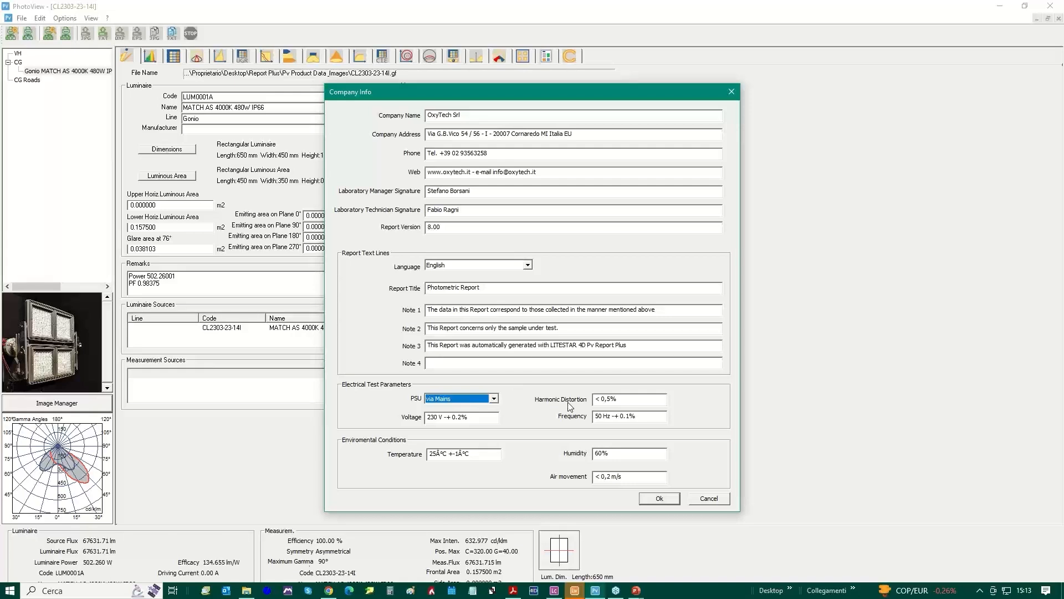
{"action": "left_click", "coordinate": [615, 399]}
{"action": "left_click_drag", "start_coordinate": [615, 399], "coordinate": [537, 415]}
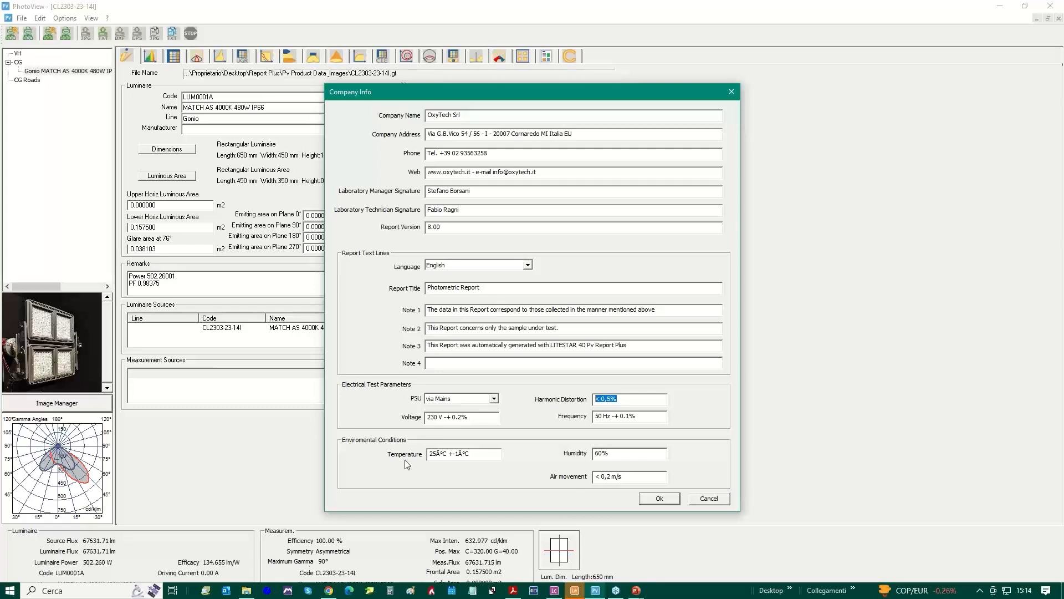
{"action": "left_click", "coordinate": [435, 453]}
{"action": "key", "text": "Delete"}
{"action": "left_click", "coordinate": [660, 499]}
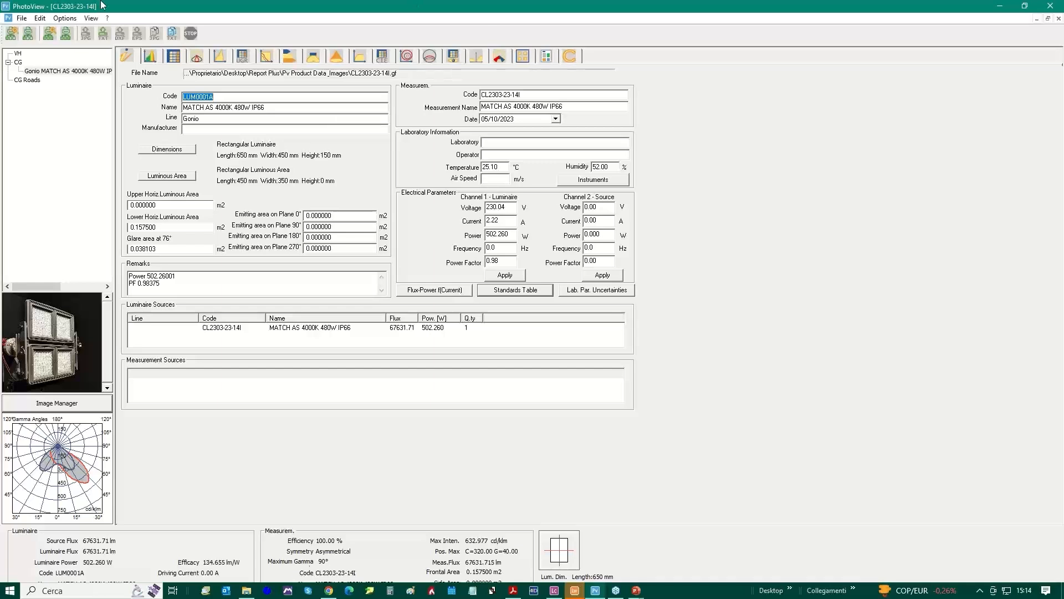
Save the measurement as LUM0001A.OXL in OxyTech (*.OXL) format in the Report Plus folder
{"action": "left_click", "coordinate": [22, 19]}
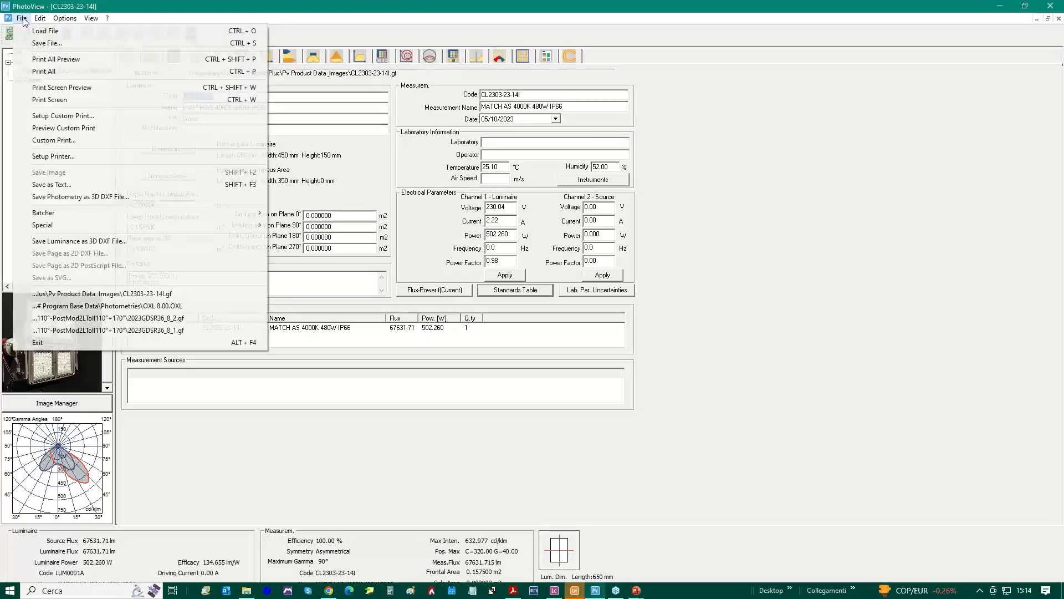
{"action": "left_click", "coordinate": [49, 44]}
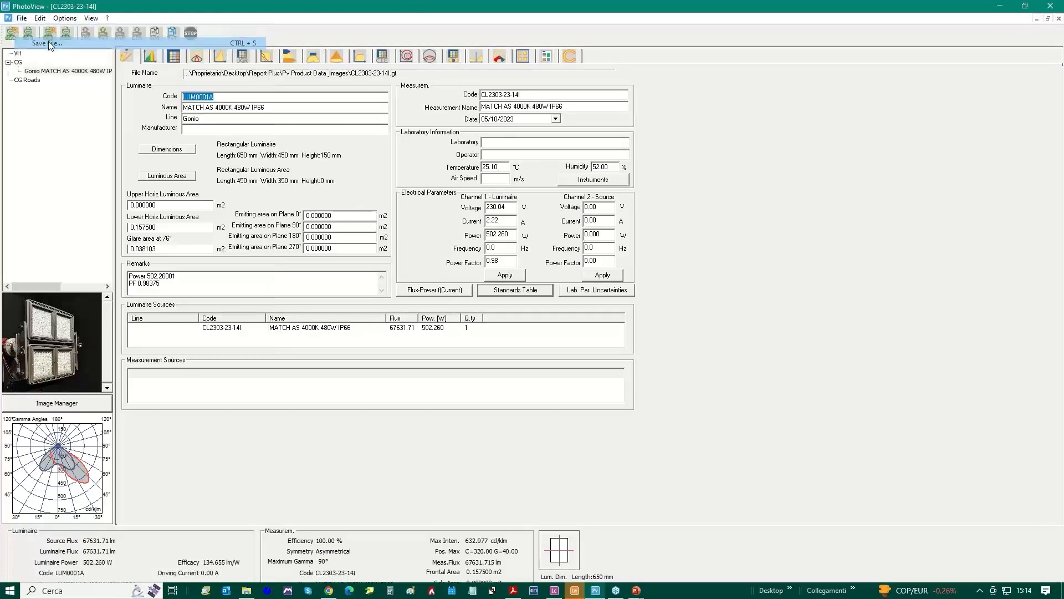
{"action": "left_click_drag", "start_coordinate": [166, 39], "coordinate": [476, 119]}
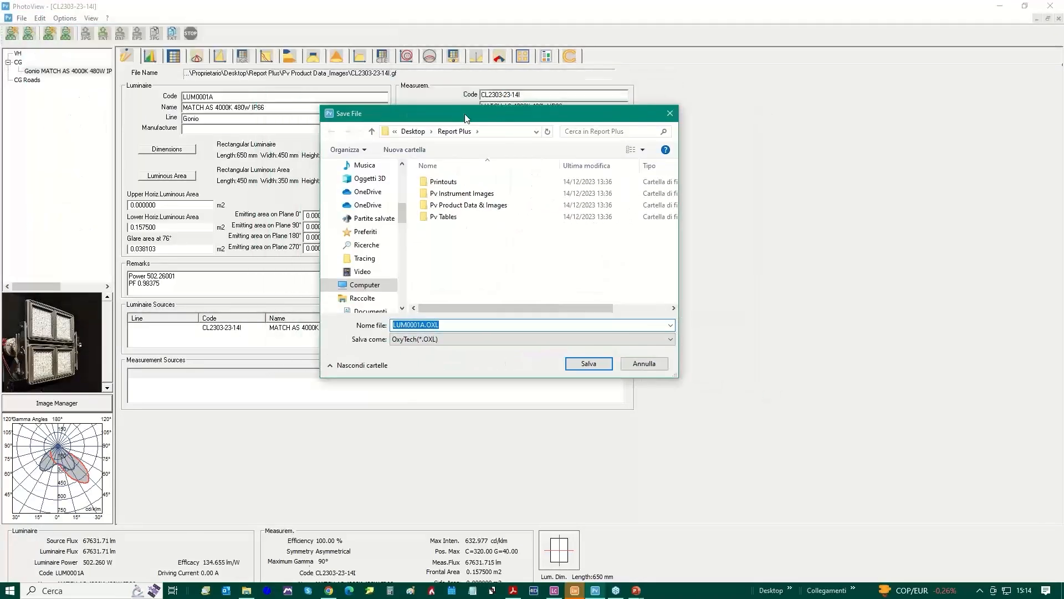
{"action": "left_click", "coordinate": [459, 344]}
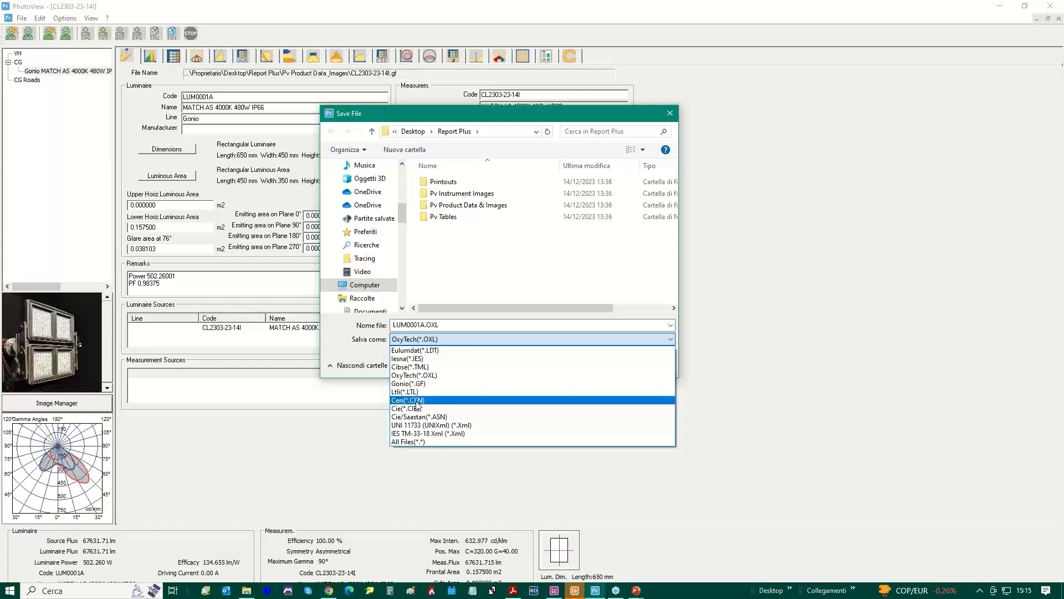
{"action": "left_click", "coordinate": [431, 375]}
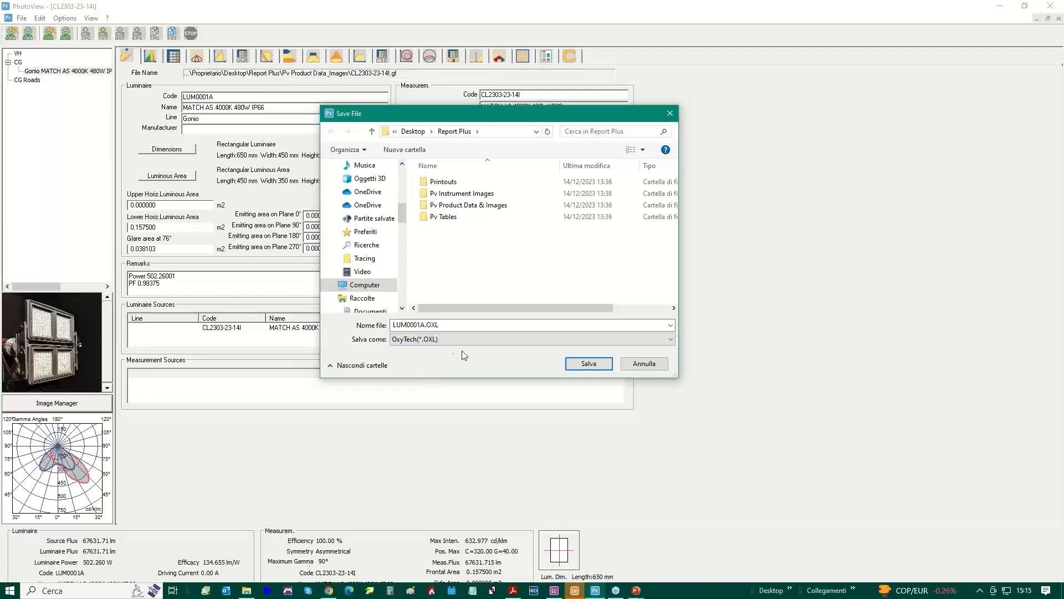
{"action": "left_click", "coordinate": [589, 366]}
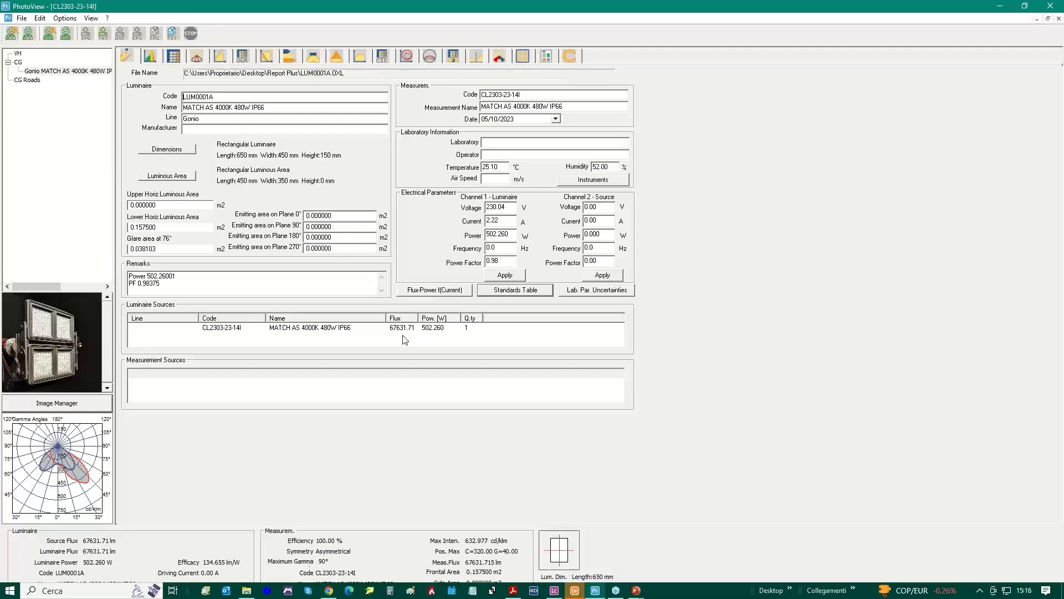
Load CL2303-23-14I-Ee.raw from Pv Product Data & Images as the luminaire's spectrum data, using the EN 13032-4:2015 standard
{"action": "left_click", "coordinate": [151, 57]}
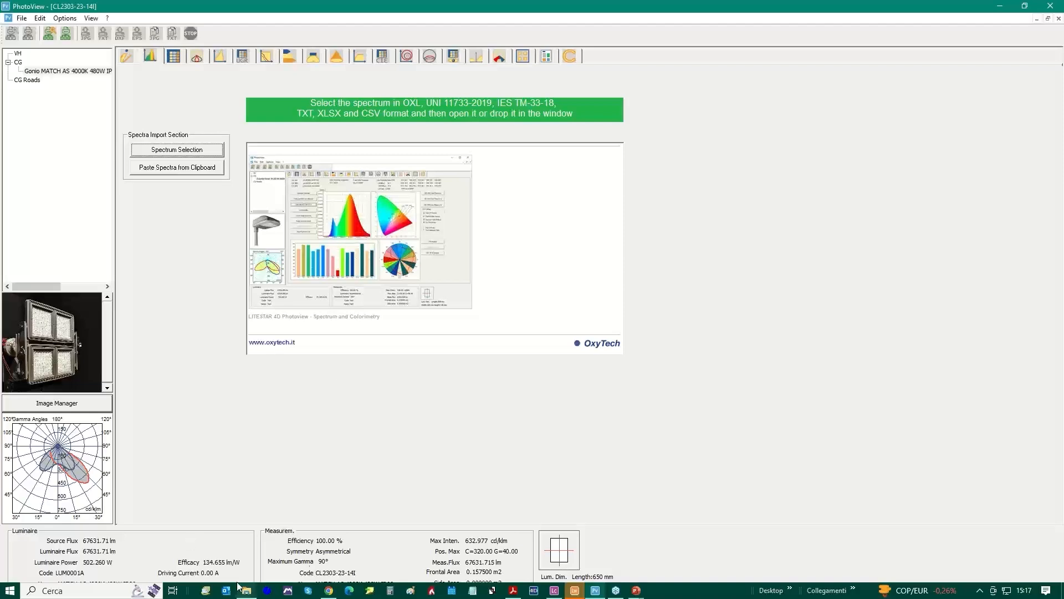
{"action": "mouse_move", "coordinate": [247, 594]}
{"action": "left_click", "coordinate": [250, 558]}
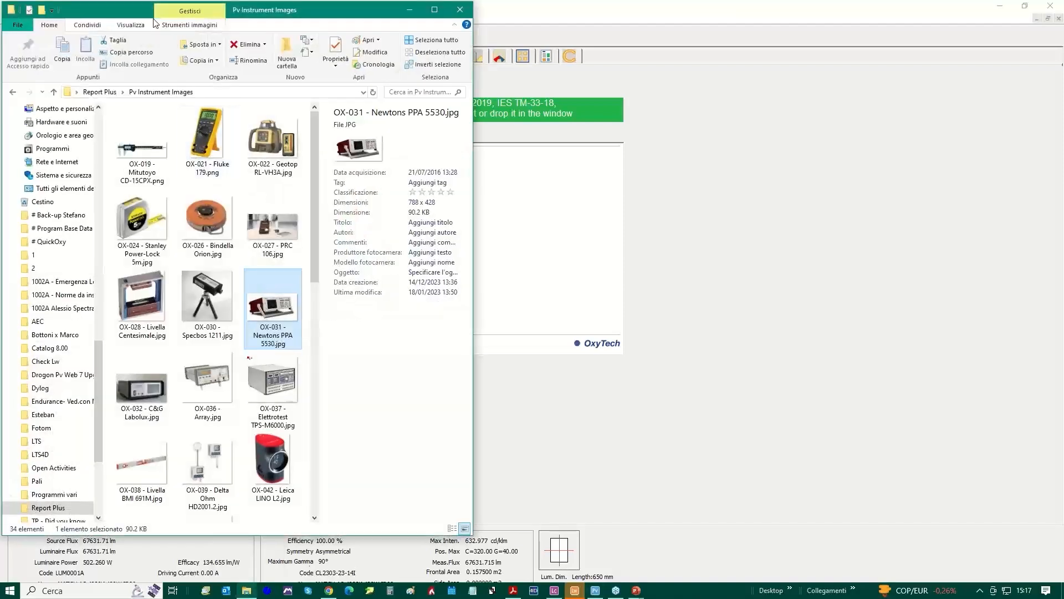
{"action": "left_click", "coordinate": [13, 92]}
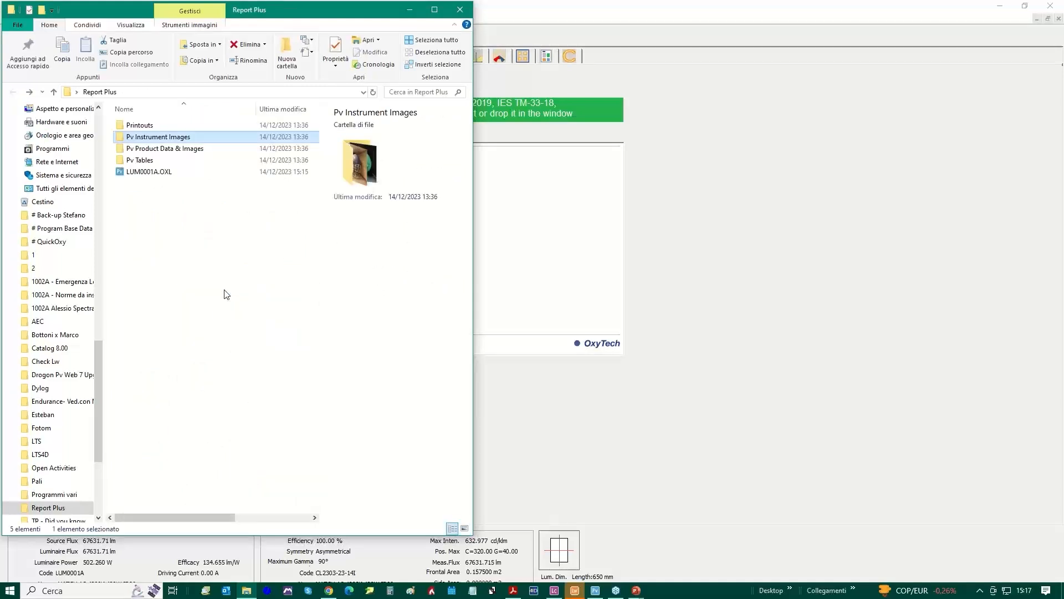
{"action": "left_click", "coordinate": [163, 148]}
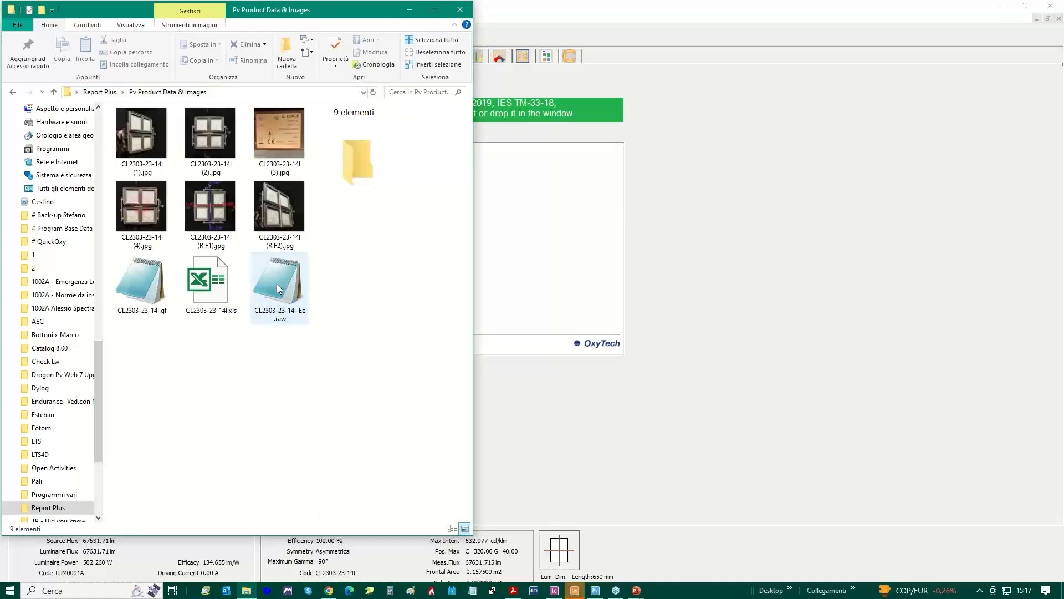
{"action": "left_click_drag", "start_coordinate": [277, 284], "coordinate": [732, 299]}
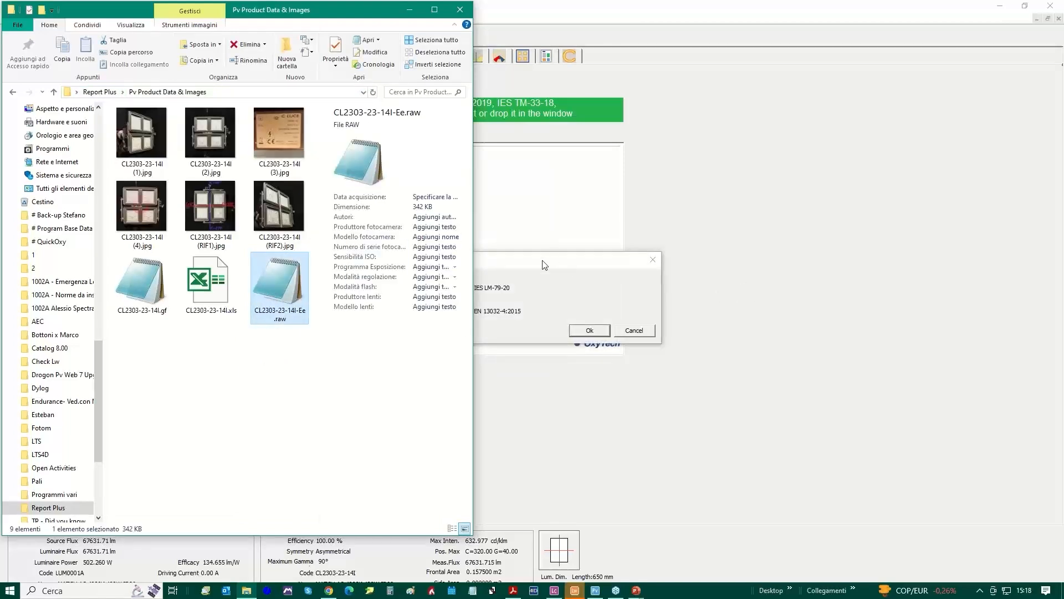
{"action": "left_click", "coordinate": [546, 260]}
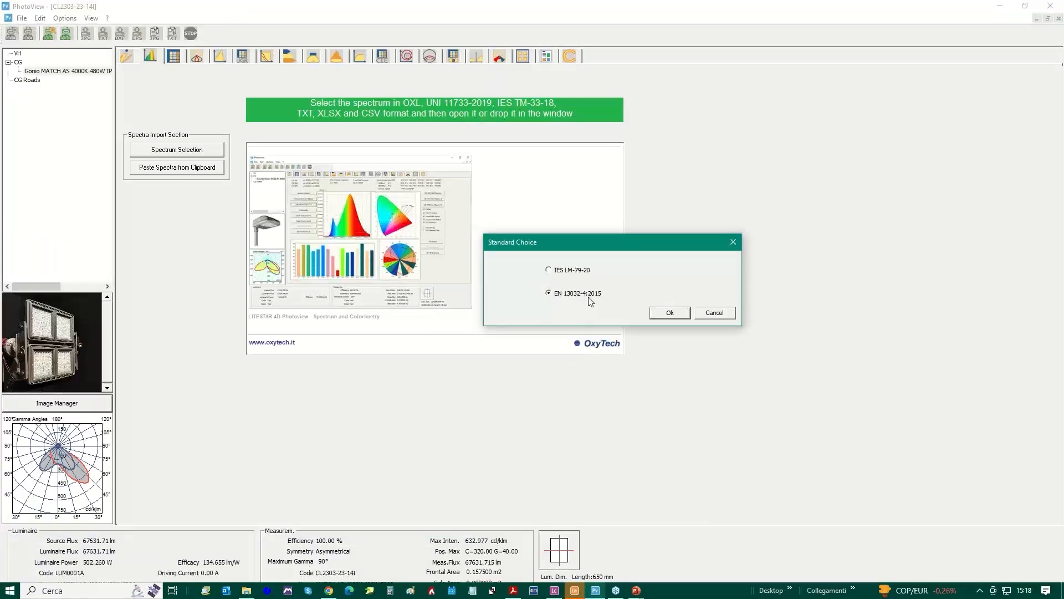
{"action": "left_click", "coordinate": [670, 314]}
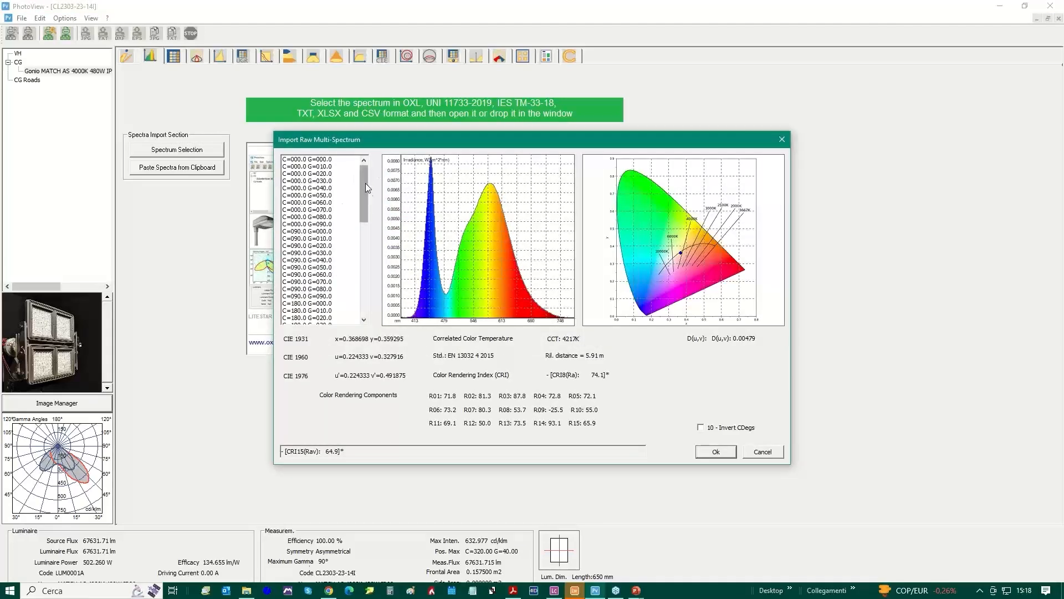
Check spectra at several angles, including C=090.0 G=040.0, and confirm the raw multi-spectrum import
{"action": "left_click_drag", "start_coordinate": [364, 183], "coordinate": [391, 161]}
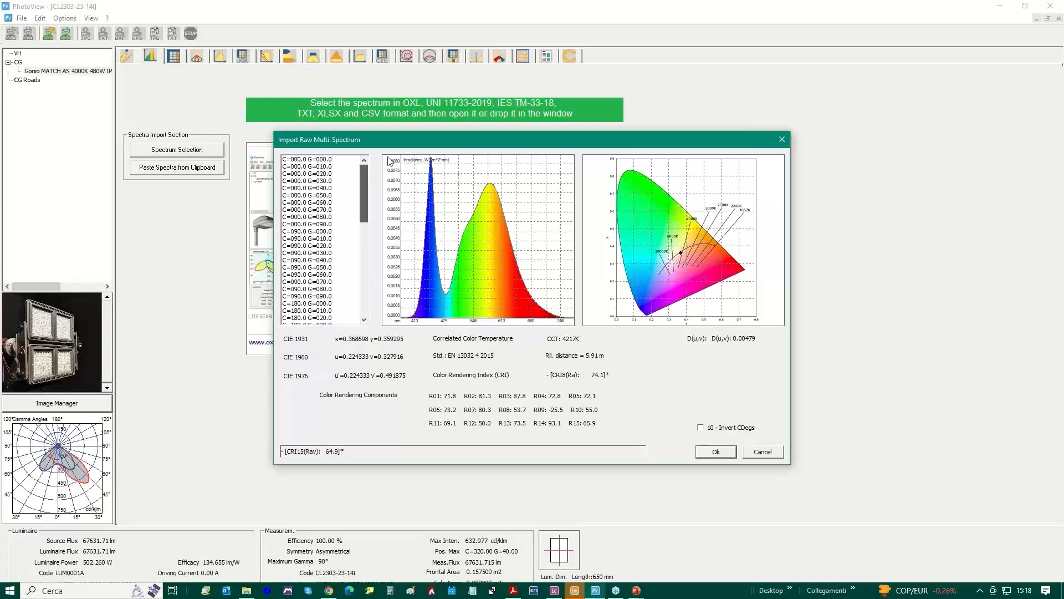
{"action": "left_click", "coordinate": [301, 209]}
{"action": "left_click", "coordinate": [305, 238]}
{"action": "left_click", "coordinate": [302, 260]}
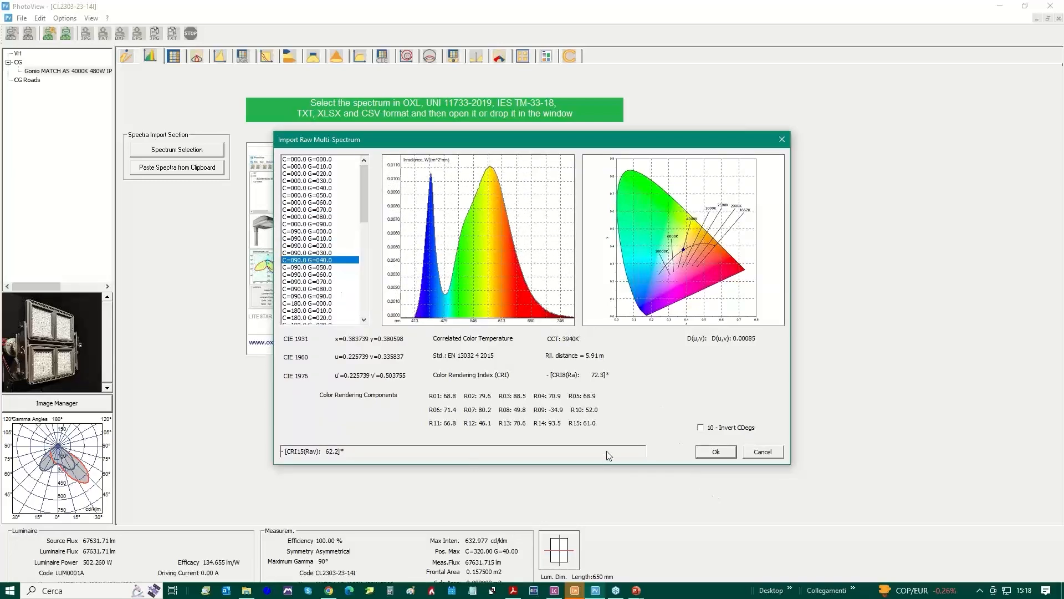
{"action": "left_click", "coordinate": [715, 452]}
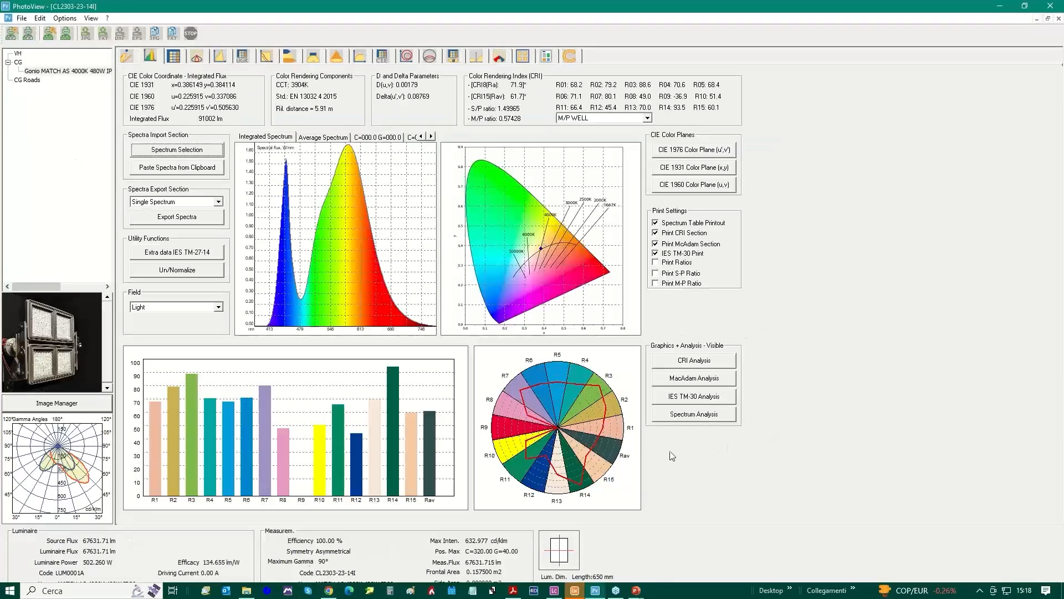
Save the measurement with its imported spectra over the existing LUM0001A.OXL in the Report Plus folder
{"action": "left_click", "coordinate": [22, 20]}
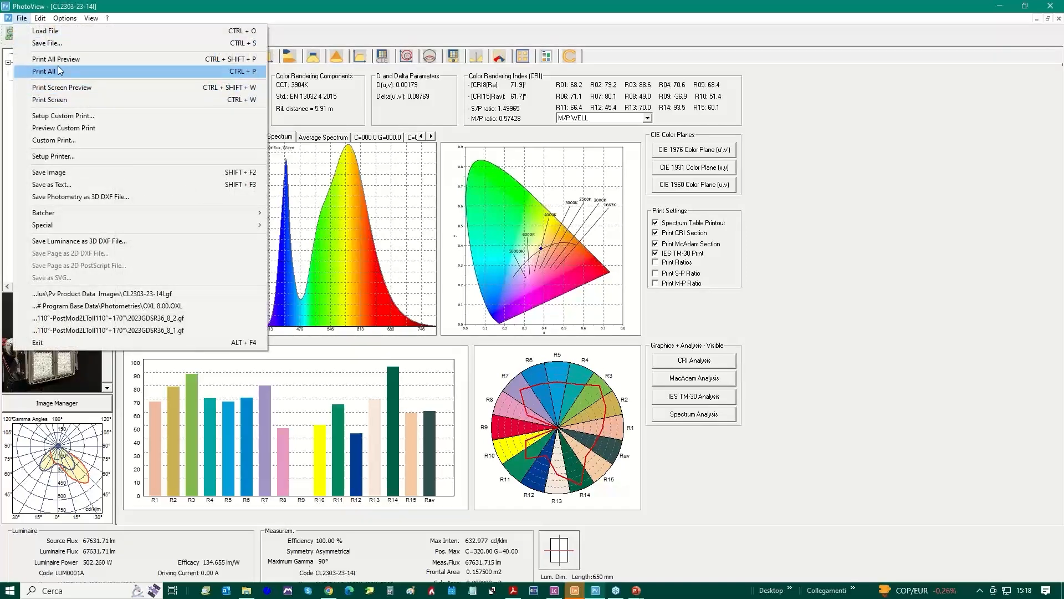
{"action": "left_click", "coordinate": [56, 43]}
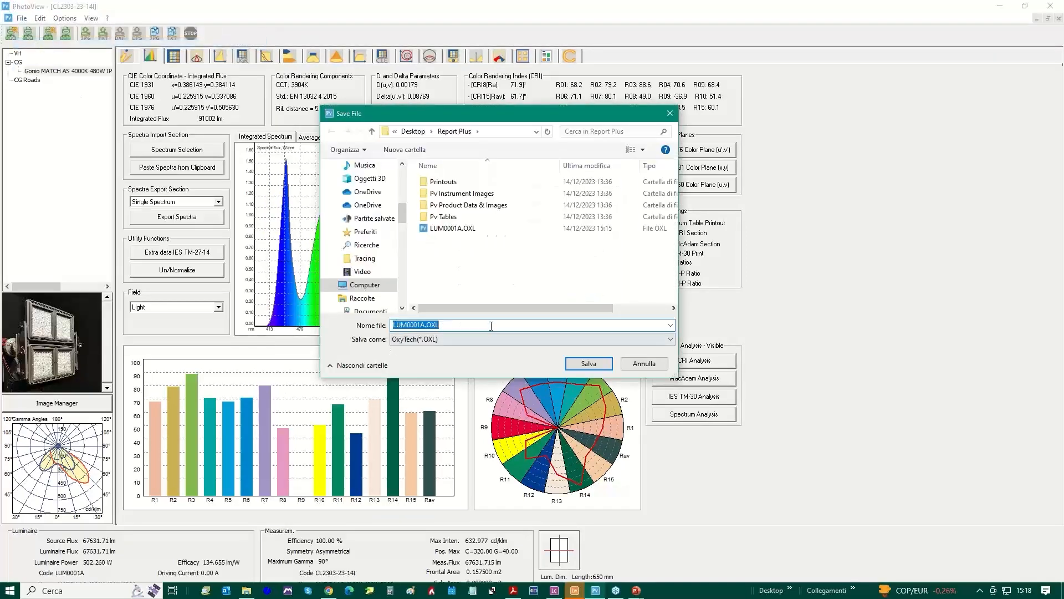
{"action": "left_click", "coordinate": [247, 327]}
{"action": "key", "text": "Return"}
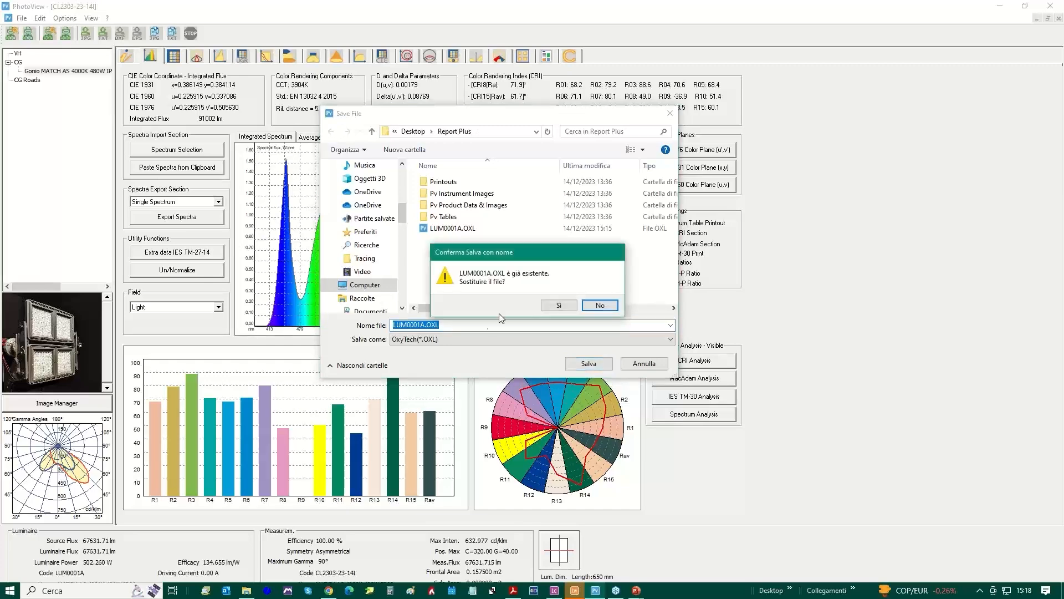
{"action": "left_click", "coordinate": [596, 306]}
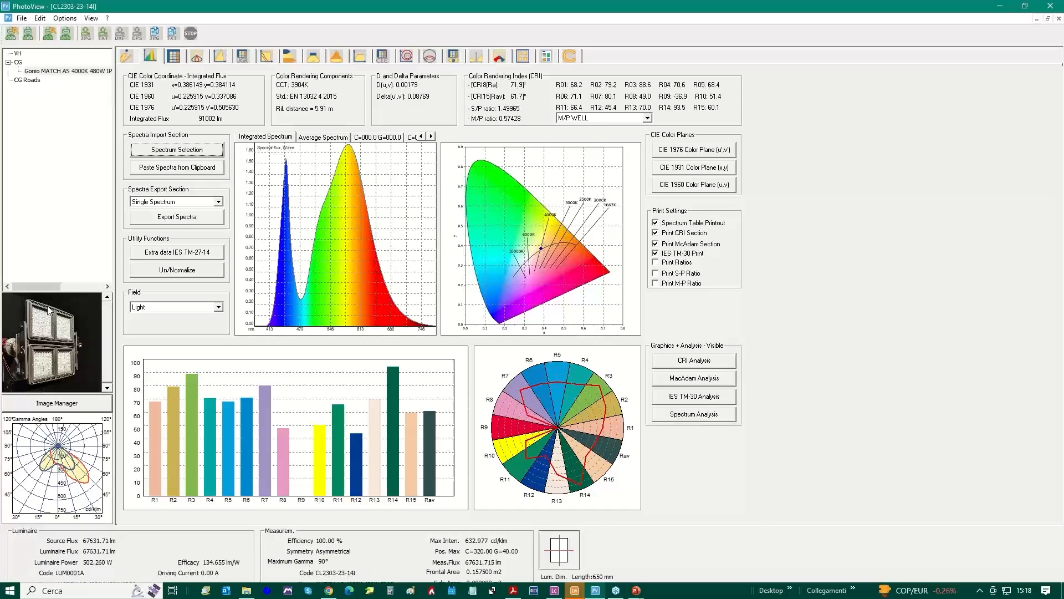
Review the assigned product, reference and instrument images, and view the individual spectra at C=000.0 for G=000.0, G=010.0 and G=020.0
{"action": "left_click", "coordinate": [50, 400]}
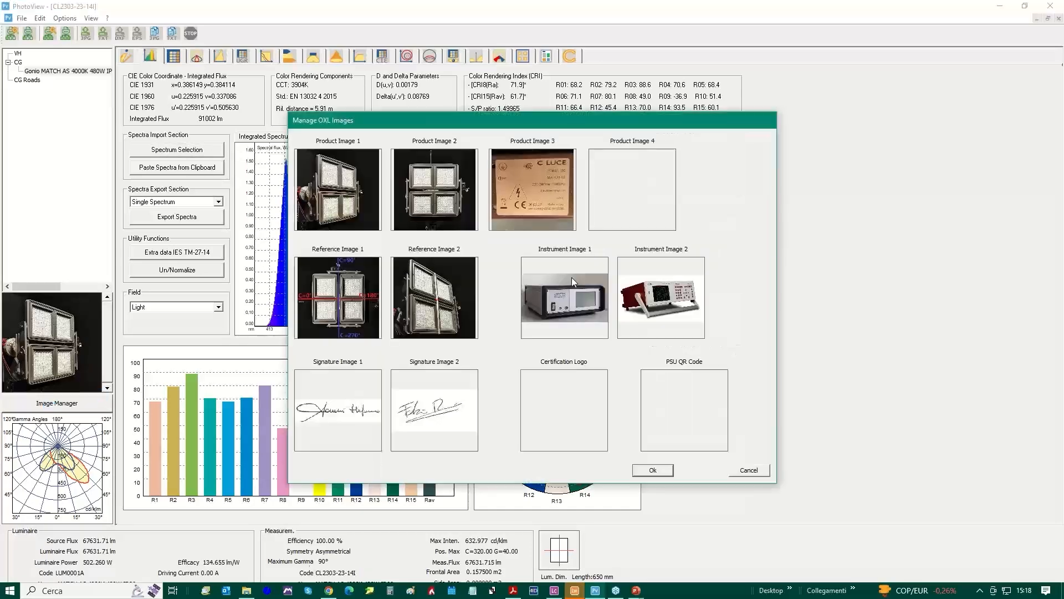
{"action": "left_click", "coordinate": [748, 471]}
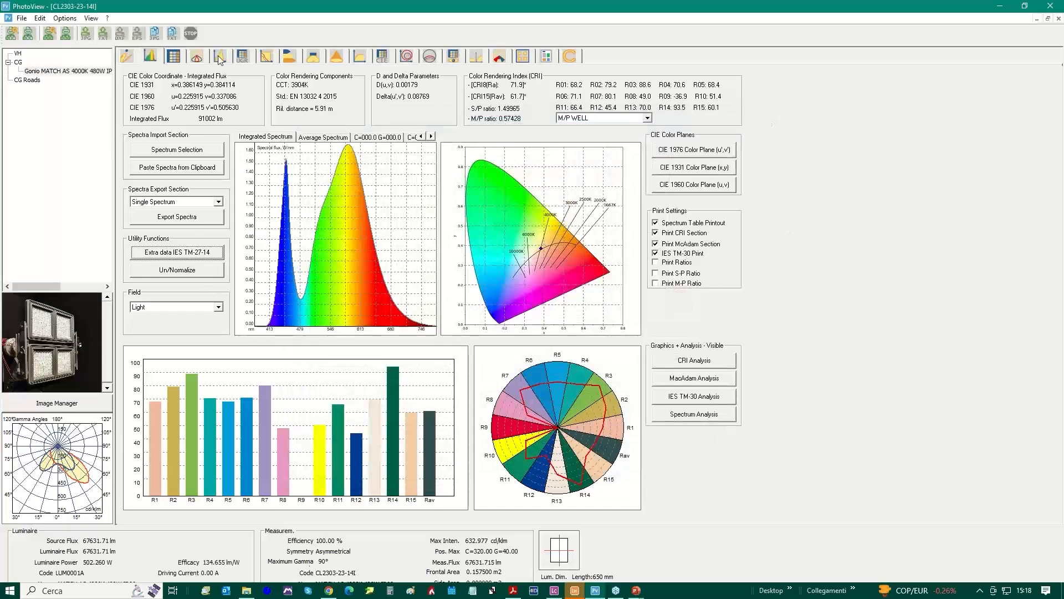
{"action": "left_click", "coordinate": [368, 138]}
{"action": "left_click", "coordinate": [411, 137]}
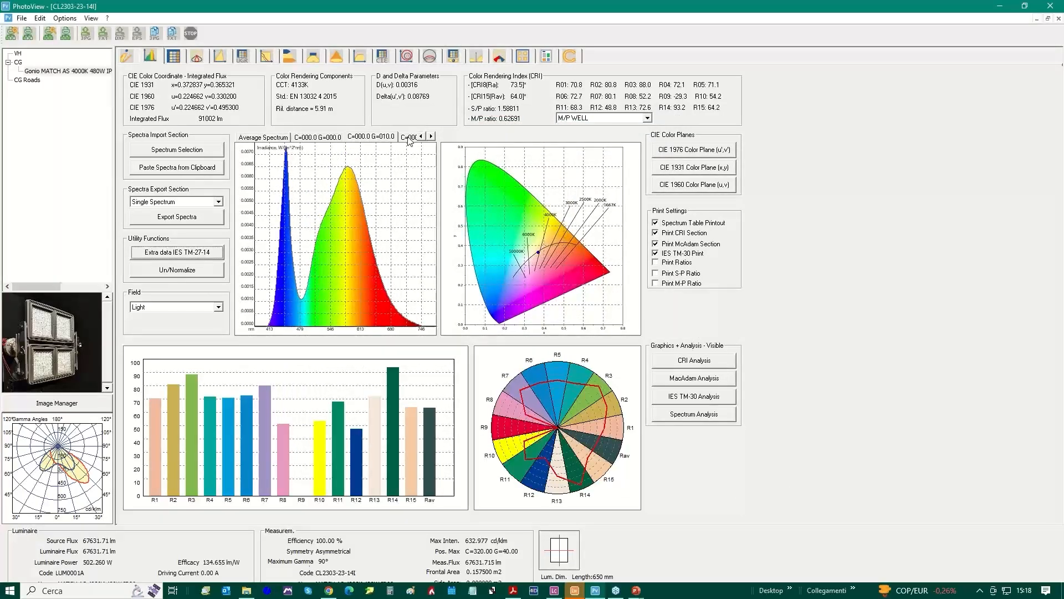
{"action": "left_click", "coordinate": [410, 138]}
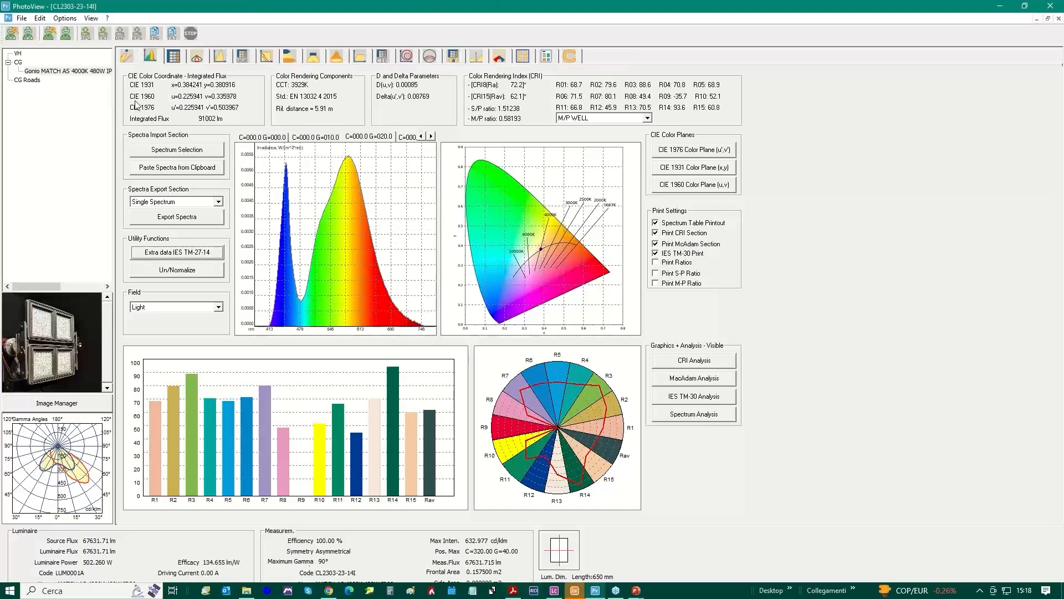
Review the custom print setup's available and selected pages, from Report Cover to Technical Data Sheet, and accept the existing selection
{"action": "left_click", "coordinate": [126, 56]}
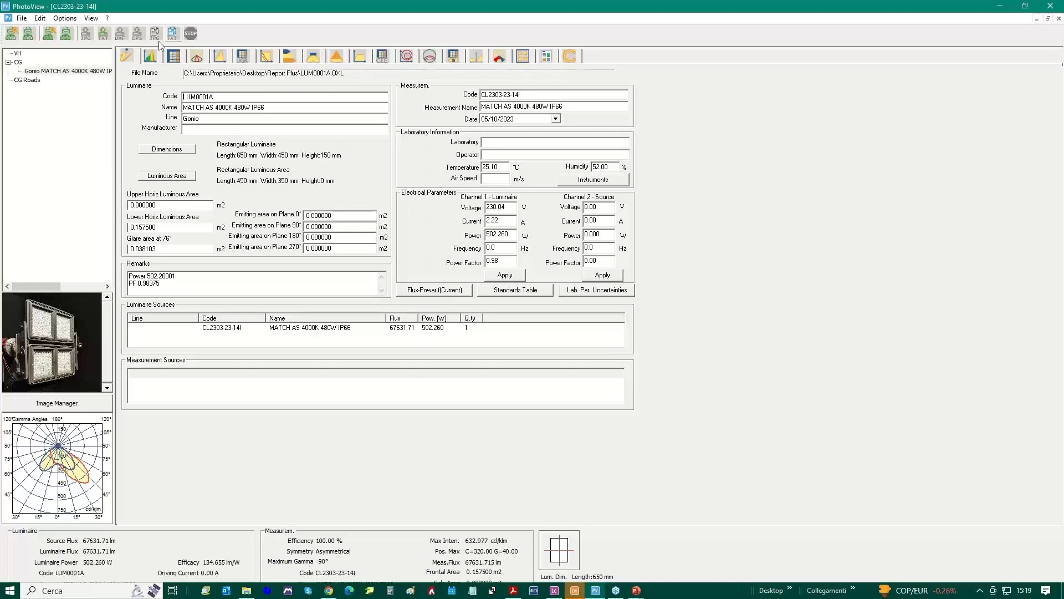
{"action": "left_click", "coordinate": [23, 18]}
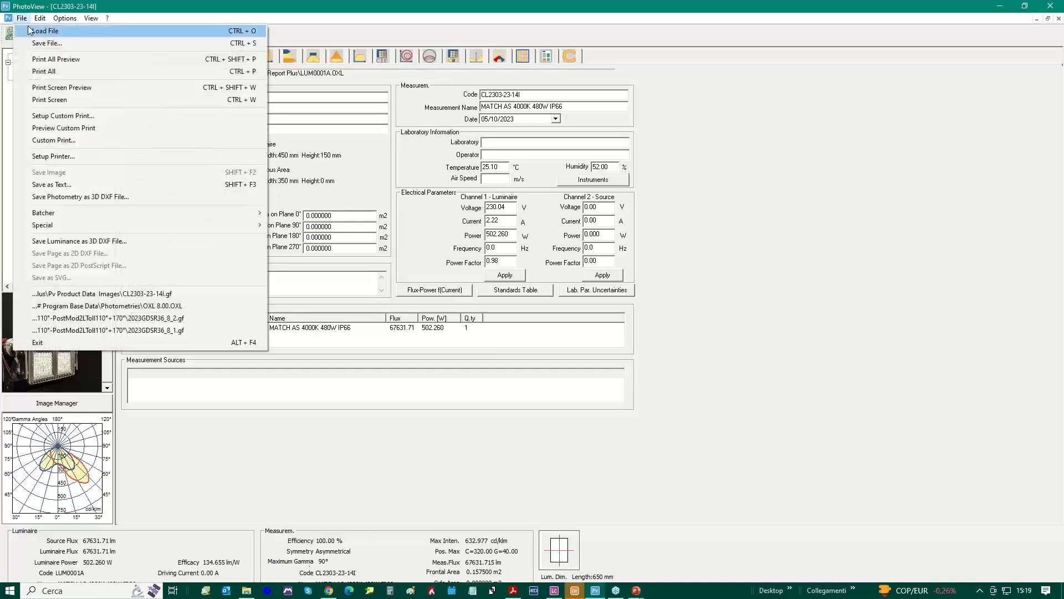
{"action": "left_click", "coordinate": [65, 114]}
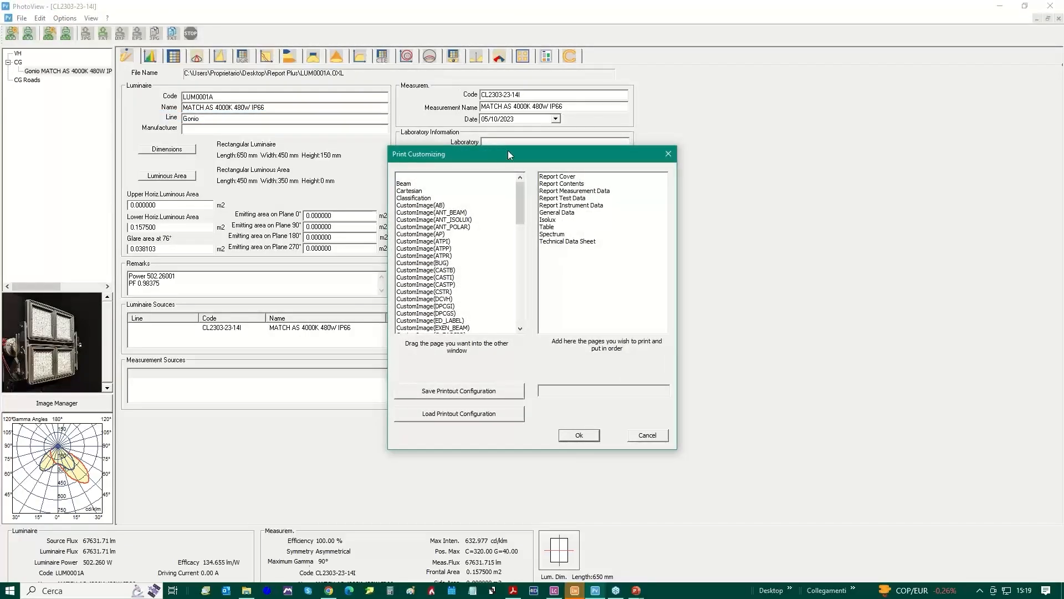
{"action": "left_click_drag", "start_coordinate": [508, 151], "coordinate": [421, 119]}
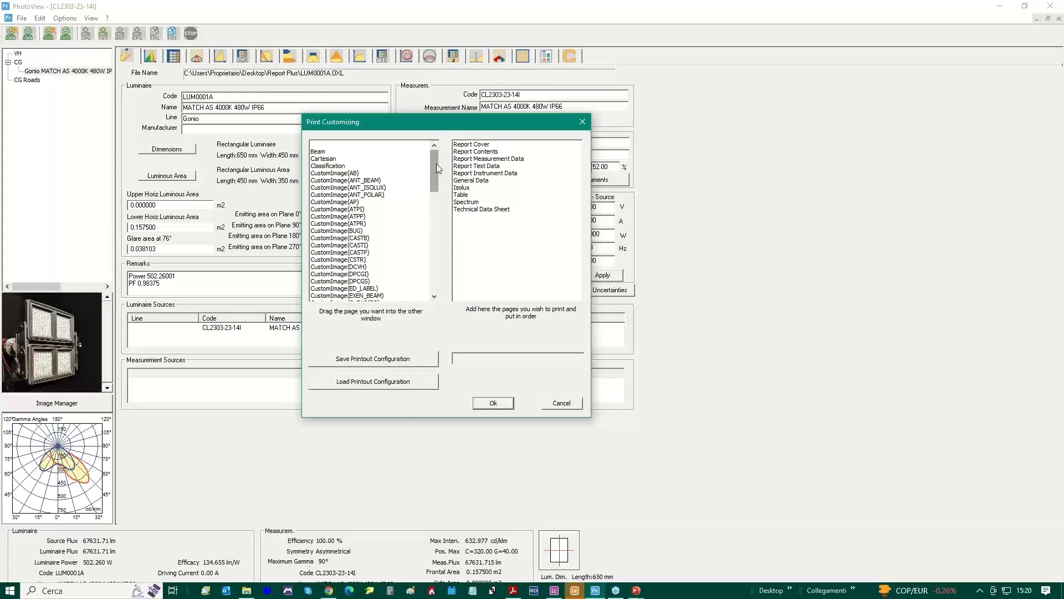
{"action": "left_click_drag", "start_coordinate": [437, 165], "coordinate": [438, 276]}
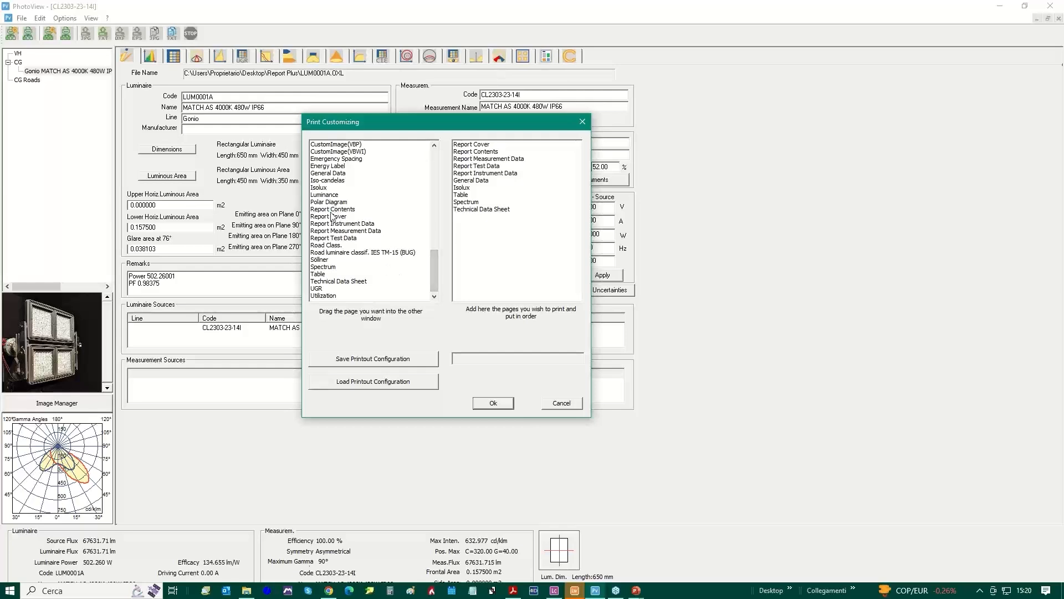
{"action": "mouse_move", "coordinate": [331, 214]}
{"action": "left_mouse_down"}
{"action": "mouse_move", "coordinate": [507, 166]}
{"action": "mouse_move", "coordinate": [516, 150]}
{"action": "mouse_move", "coordinate": [338, 210]}
{"action": "mouse_move", "coordinate": [390, 214]}
{"action": "mouse_move", "coordinate": [488, 152]}
{"action": "mouse_move", "coordinate": [333, 223]}
{"action": "mouse_move", "coordinate": [507, 191]}
{"action": "mouse_move", "coordinate": [339, 213]}
{"action": "left_mouse_up"}
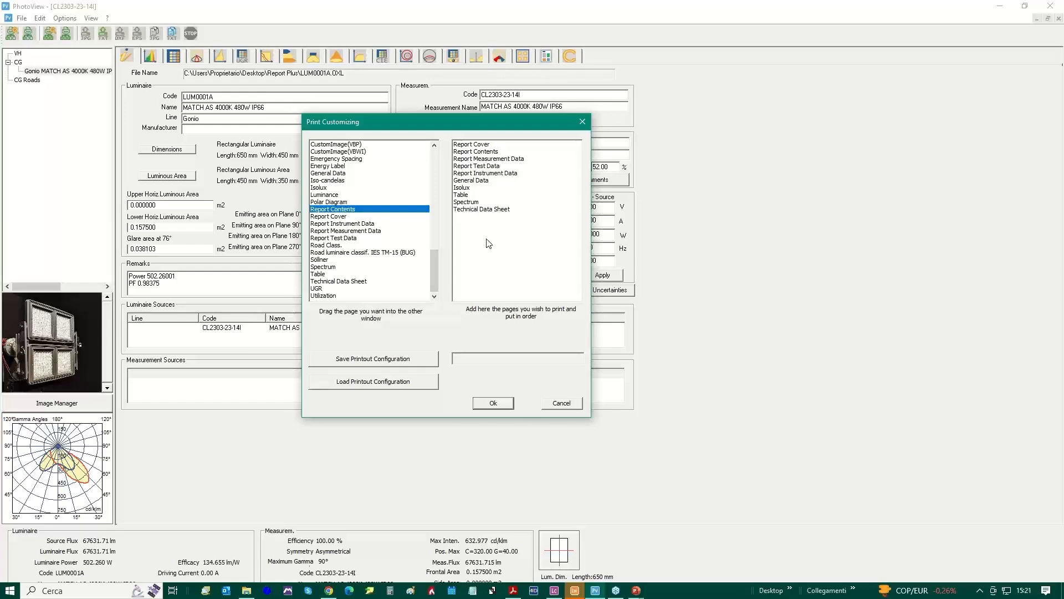
{"action": "left_click", "coordinate": [491, 404]}
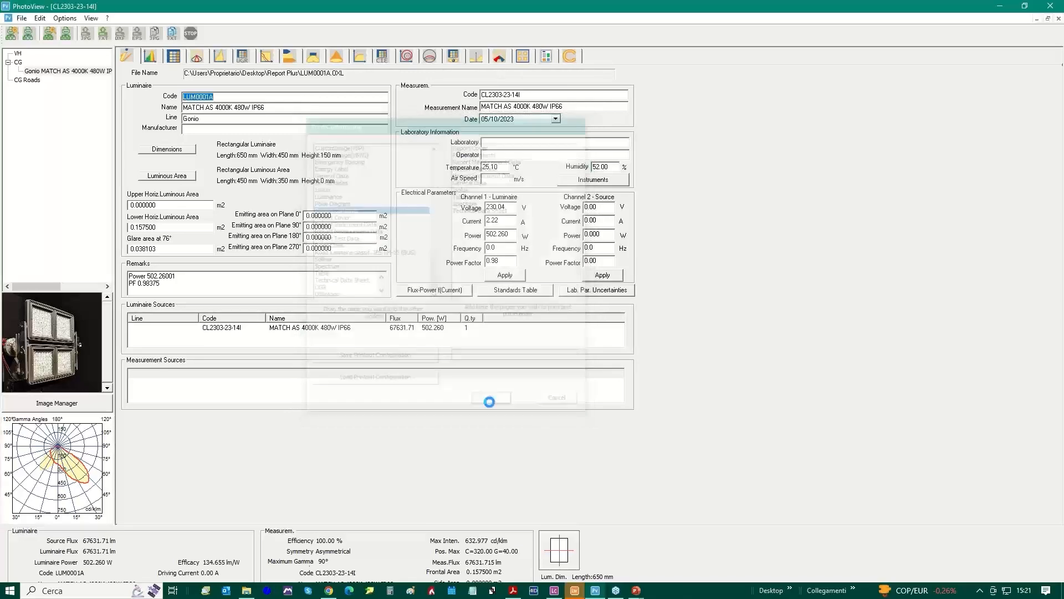
Preview the custom print two pages at a time and check the cover, contents, measurement, test and instrument data pages
{"action": "left_click", "coordinate": [22, 19]}
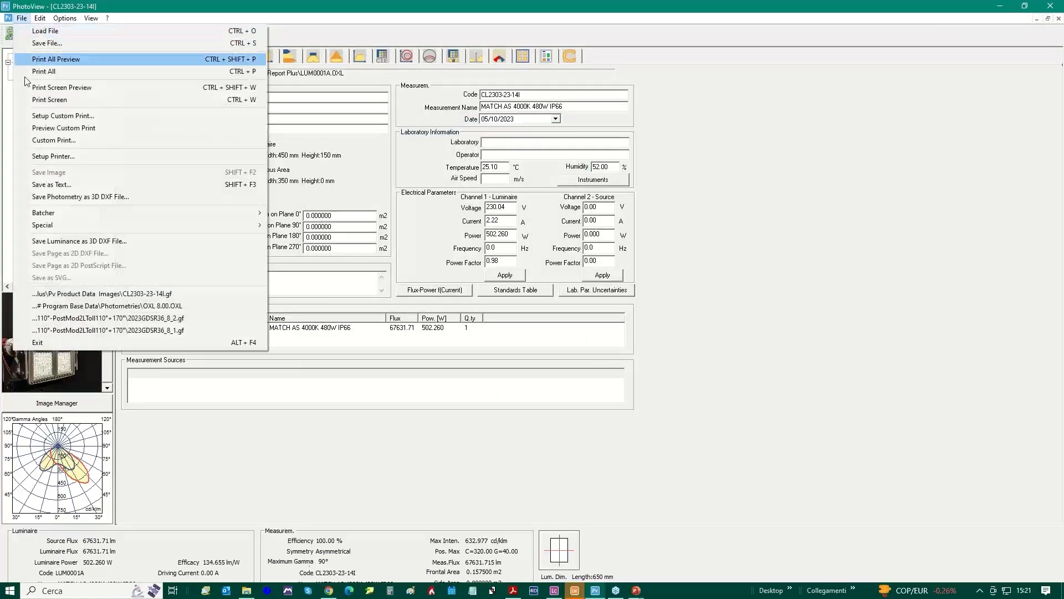
{"action": "left_click", "coordinate": [77, 129]}
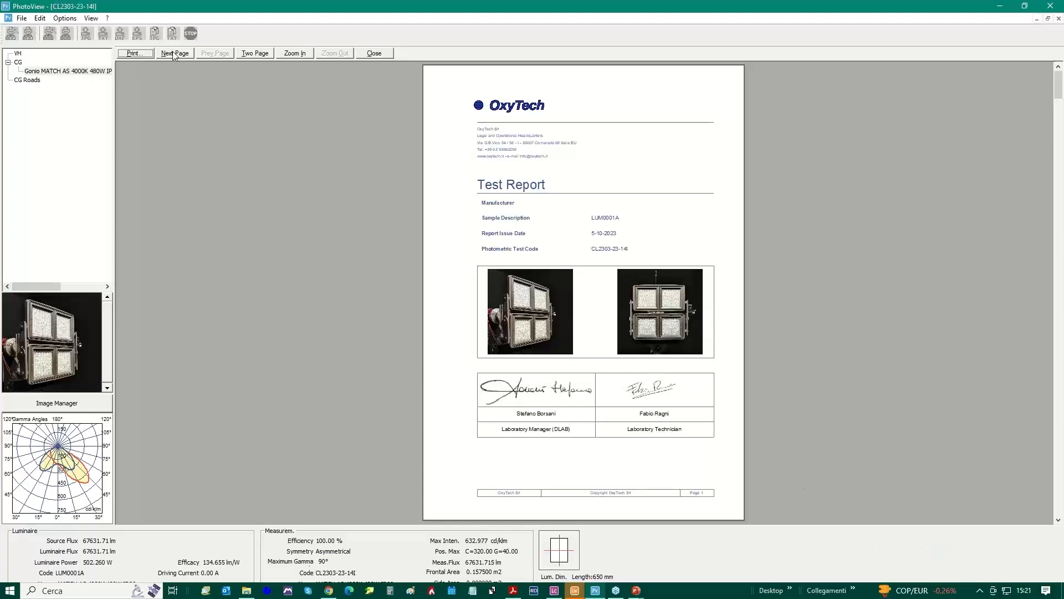
{"action": "left_click", "coordinate": [255, 53]}
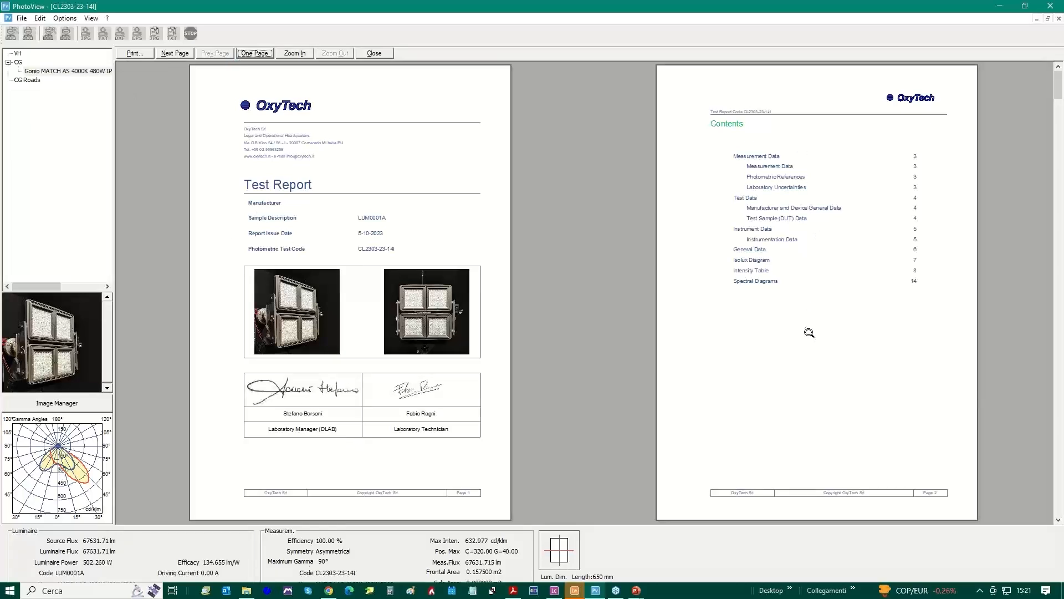
{"action": "left_click", "coordinate": [174, 54]}
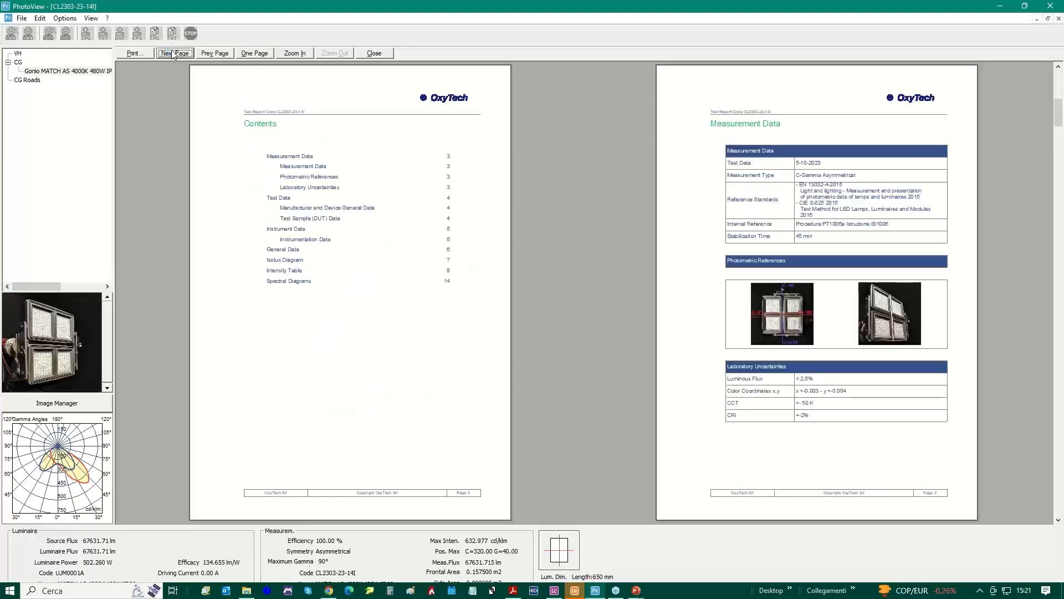
{"action": "left_click", "coordinate": [174, 54]}
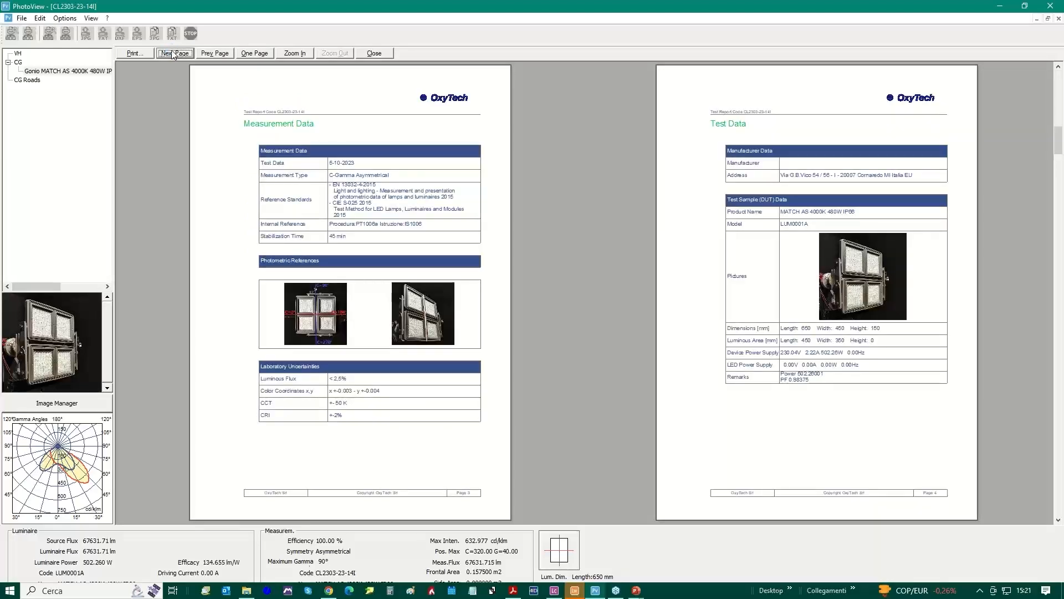
{"action": "left_click", "coordinate": [174, 53]}
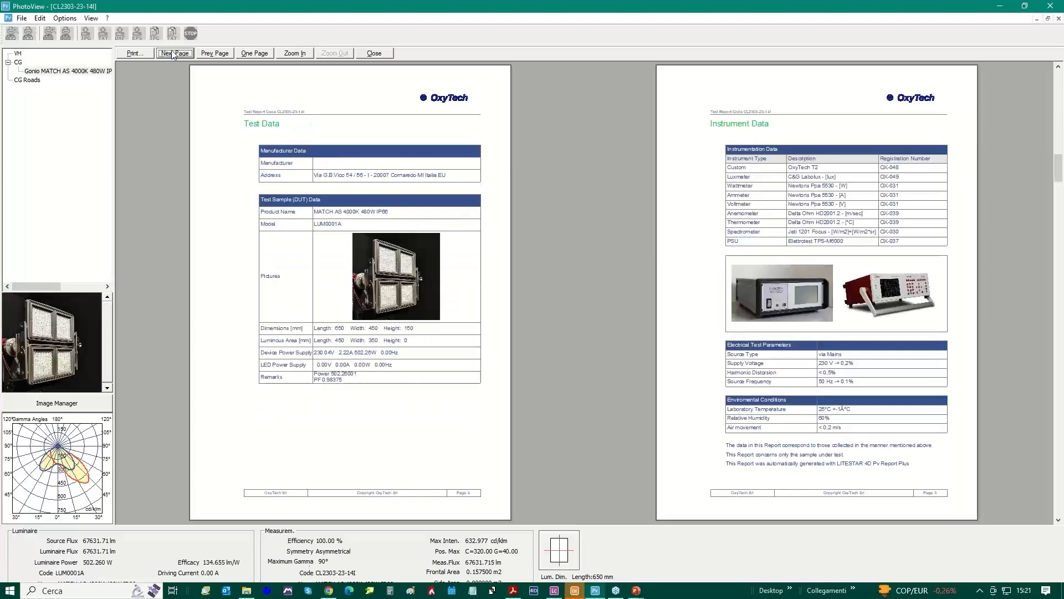
{"action": "left_click", "coordinate": [174, 54]}
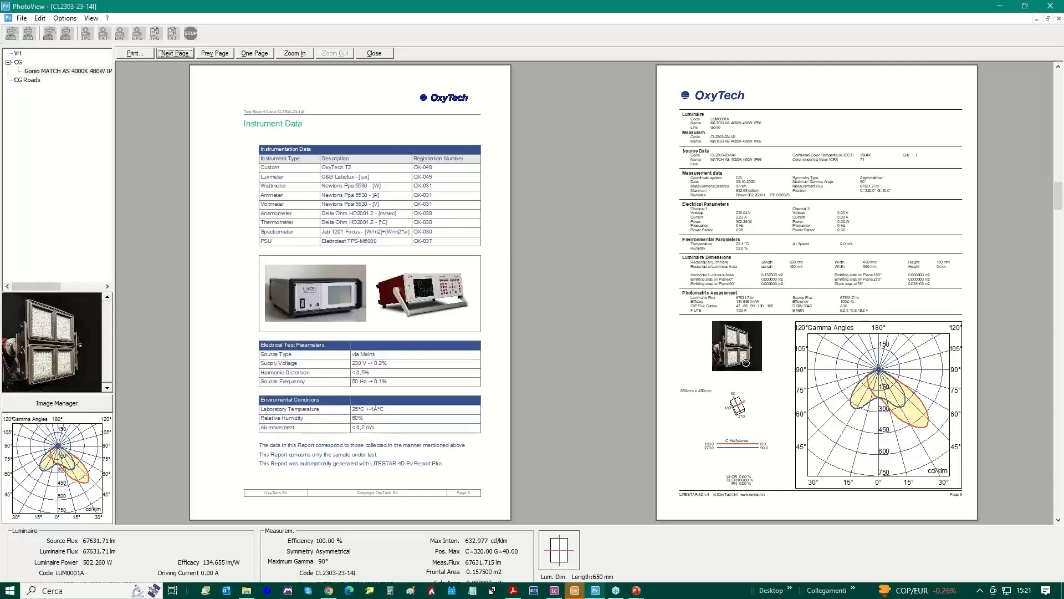
Examine the preview's isolux, intensity table, spectral, CRI, McAdam and color fidelity pages, and close the preview
{"action": "left_click", "coordinate": [176, 53]}
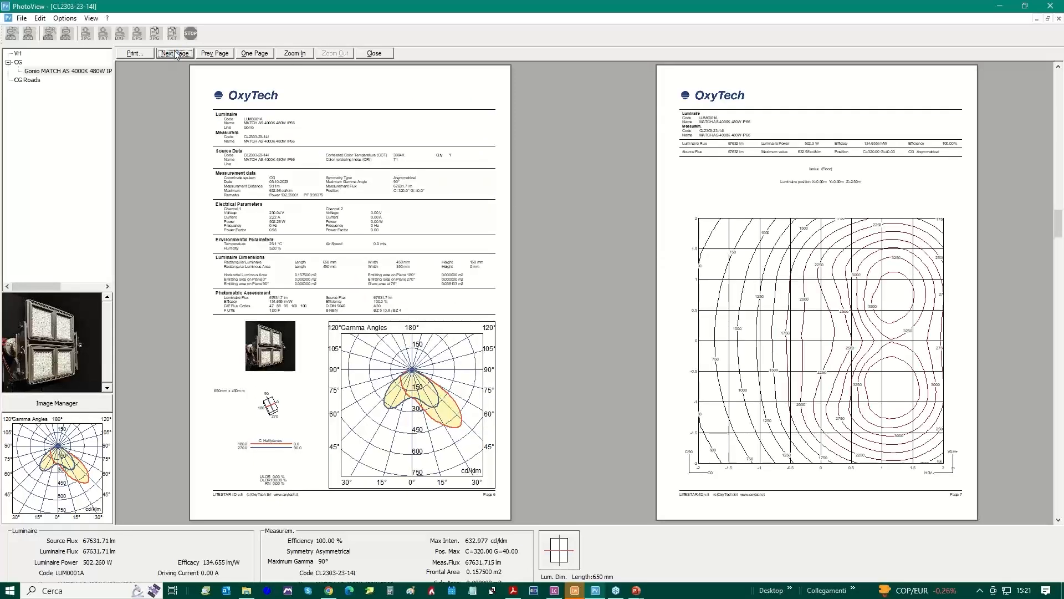
{"action": "left_click", "coordinate": [175, 54]}
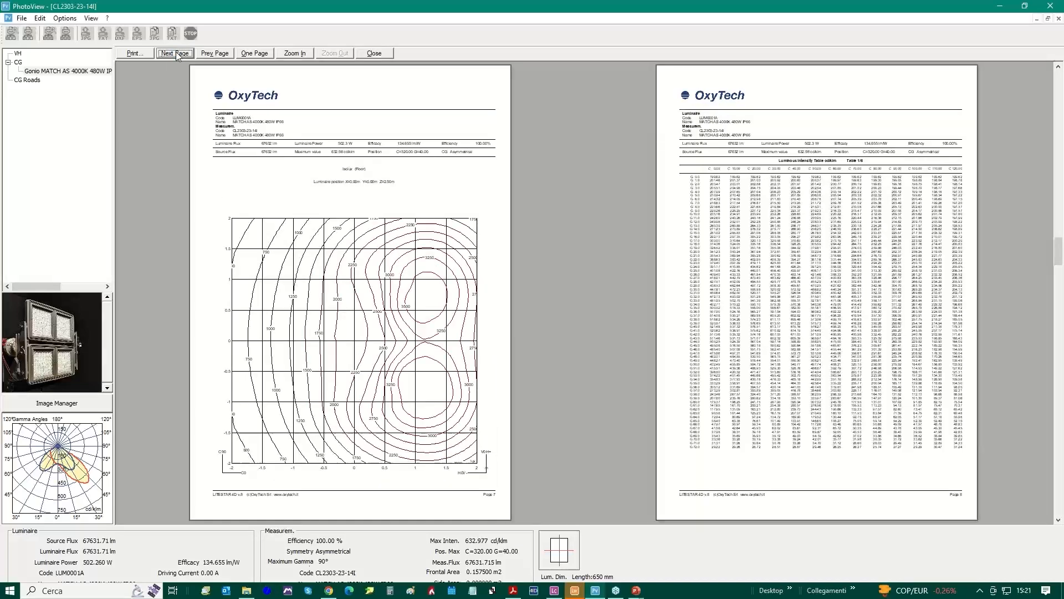
{"action": "left_click", "coordinate": [175, 53]}
{"action": "left_click", "coordinate": [175, 53]}
{"action": "left_click", "coordinate": [175, 53]}
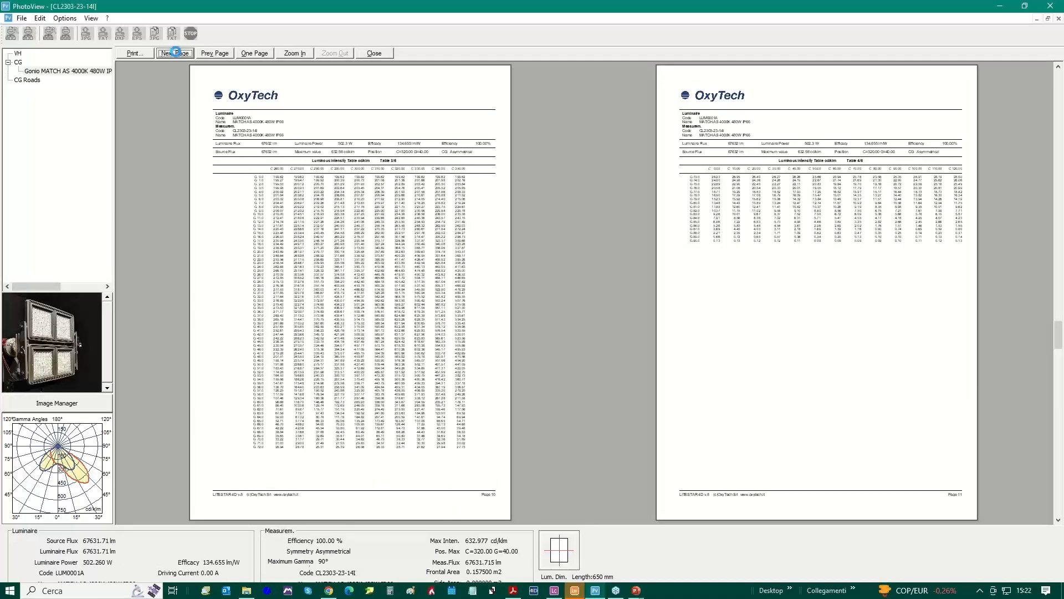
{"action": "left_click", "coordinate": [175, 54]}
{"action": "left_click", "coordinate": [175, 53]}
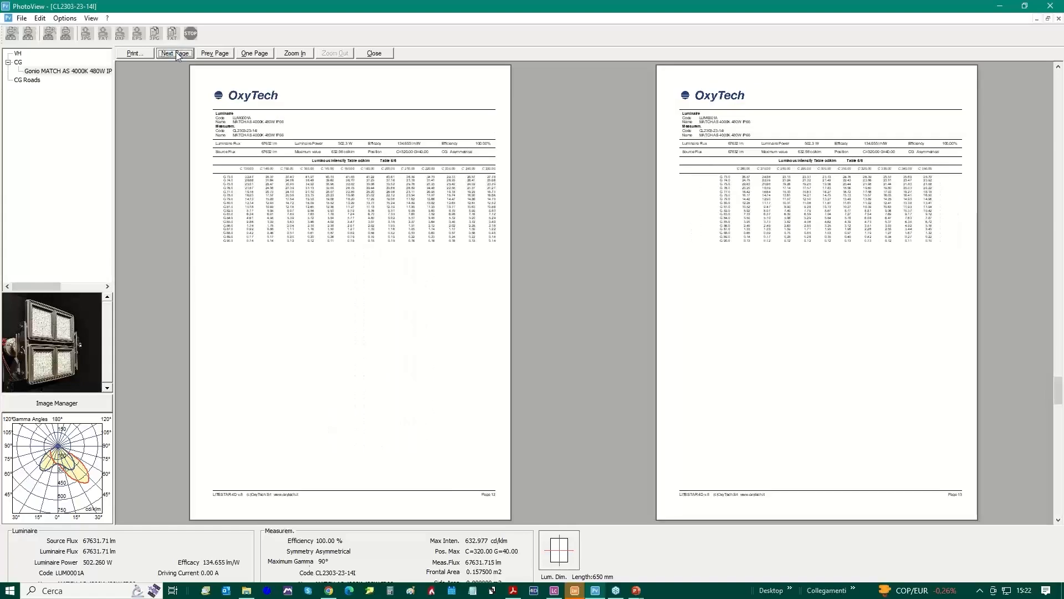
{"action": "left_click", "coordinate": [175, 53]}
{"action": "left_click", "coordinate": [175, 53]}
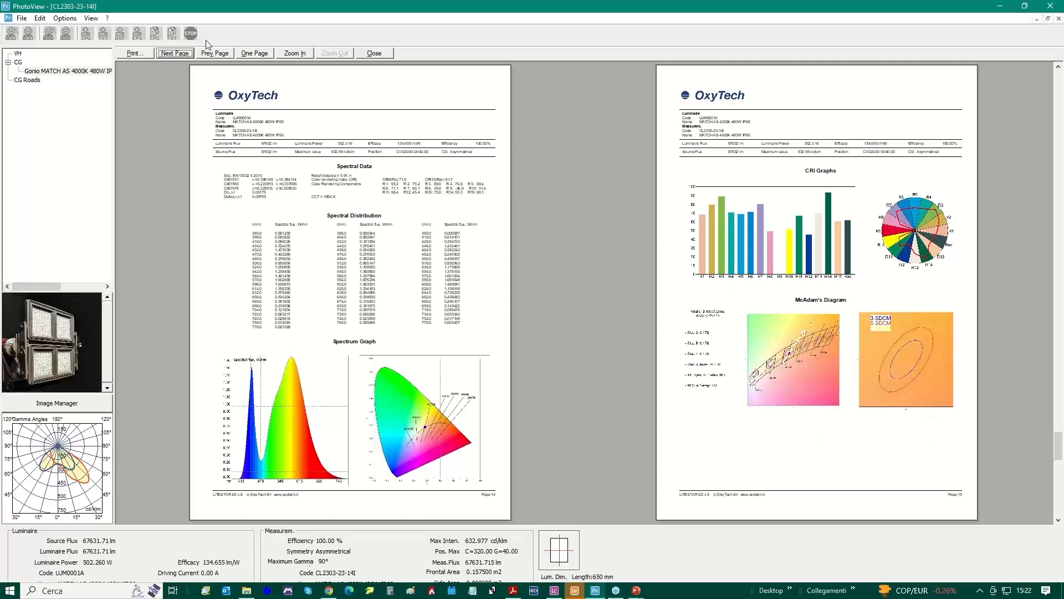
{"action": "left_click", "coordinate": [176, 54]}
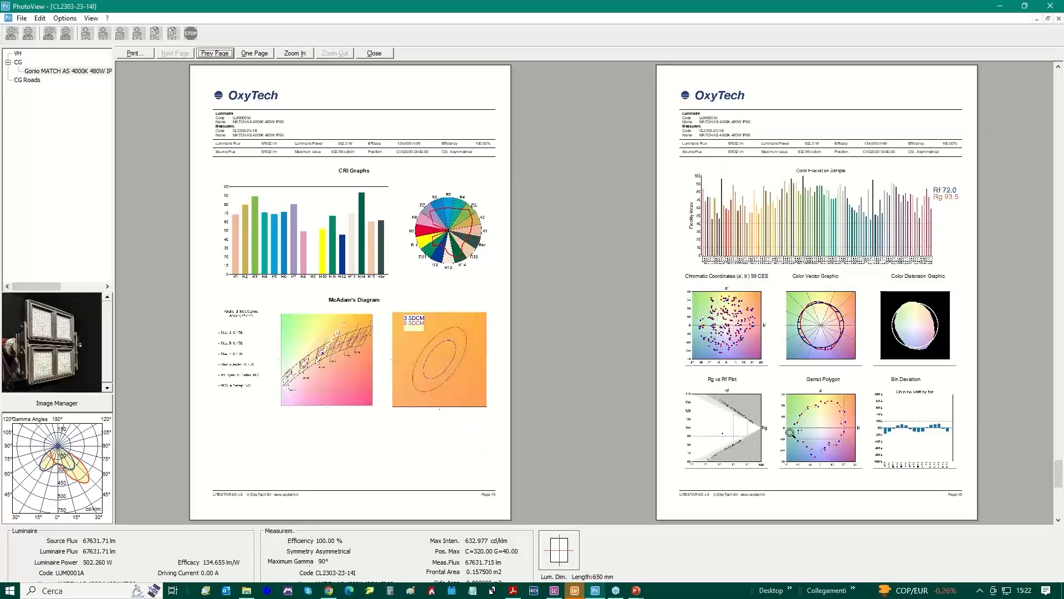
{"action": "left_click", "coordinate": [375, 54]}
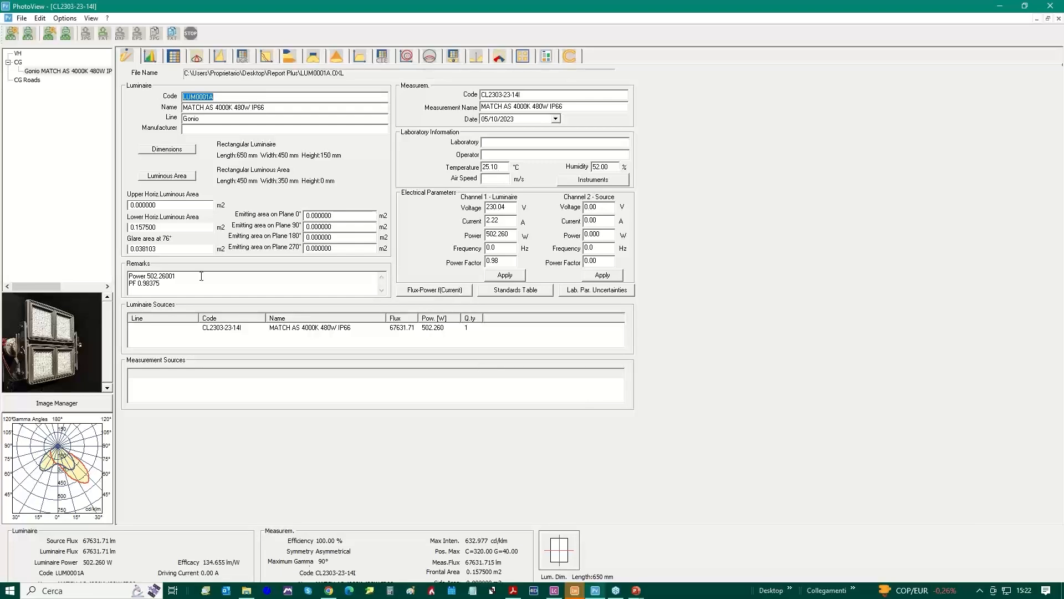
Check the Dir To Dir batching options for the source and destination directories and the Print Custom output, and accept them
{"action": "left_click", "coordinate": [22, 18]}
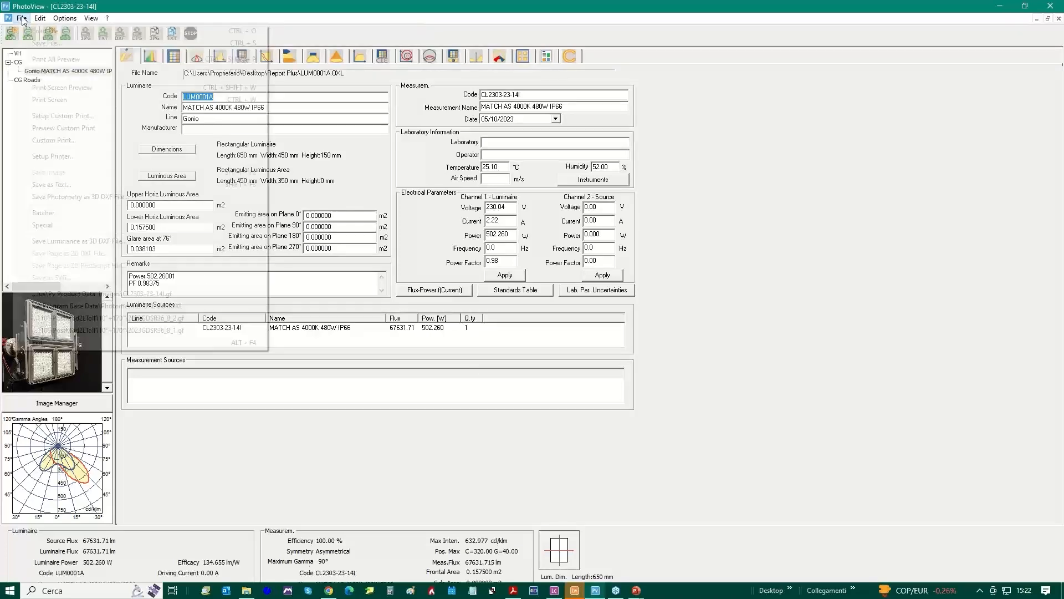
{"action": "mouse_move", "coordinate": [193, 214]}
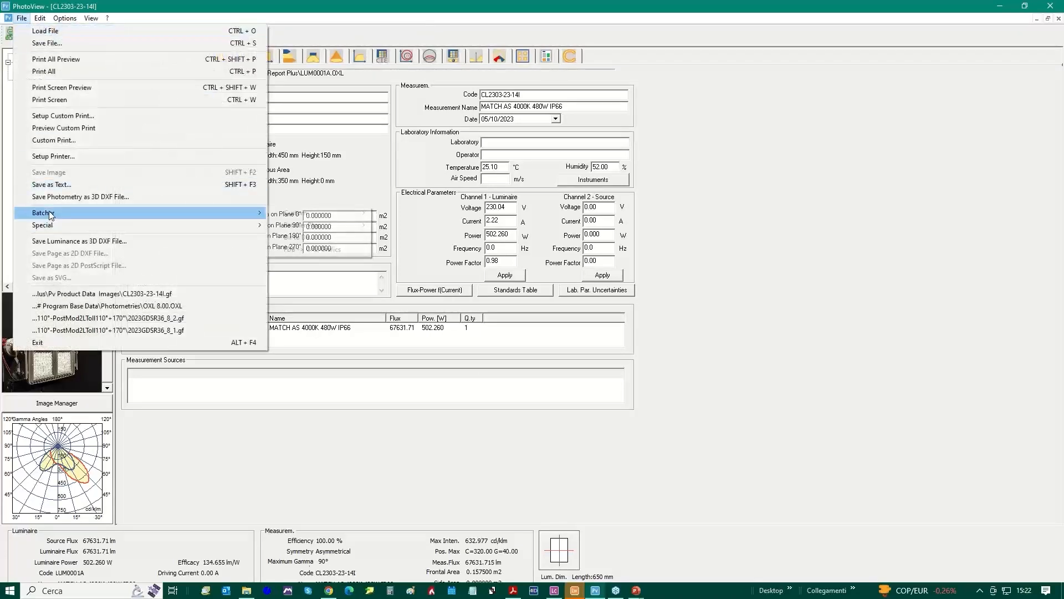
{"action": "left_click", "coordinate": [327, 238]}
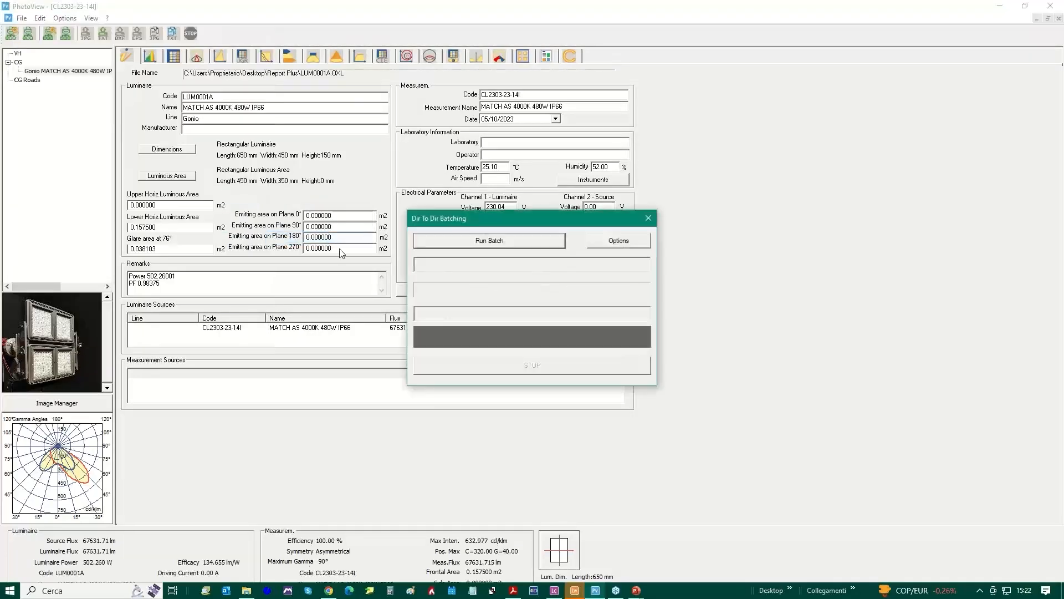
{"action": "left_click", "coordinate": [619, 241]}
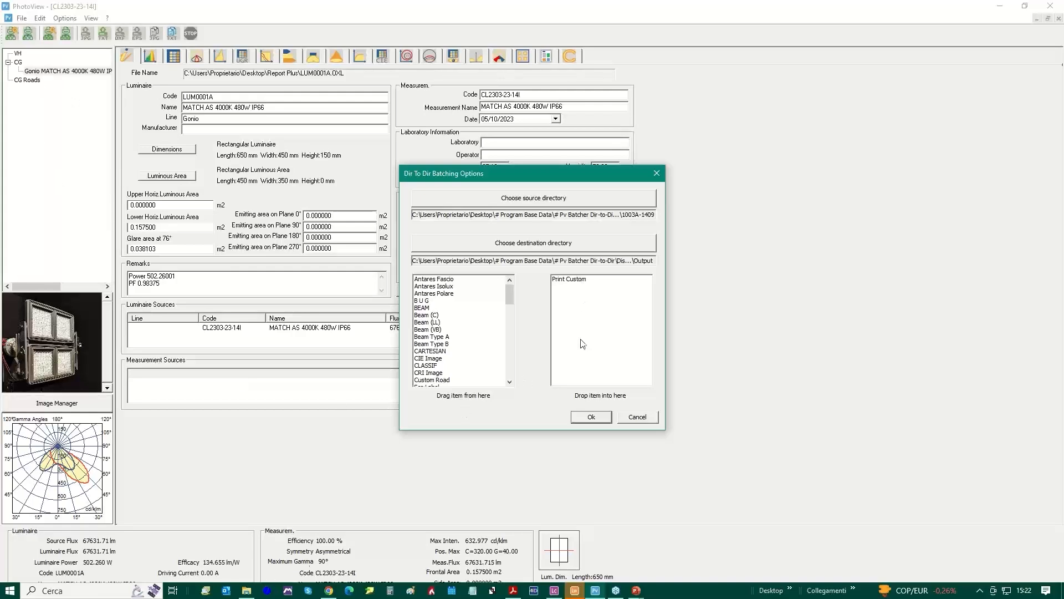
{"action": "left_click", "coordinate": [591, 418]}
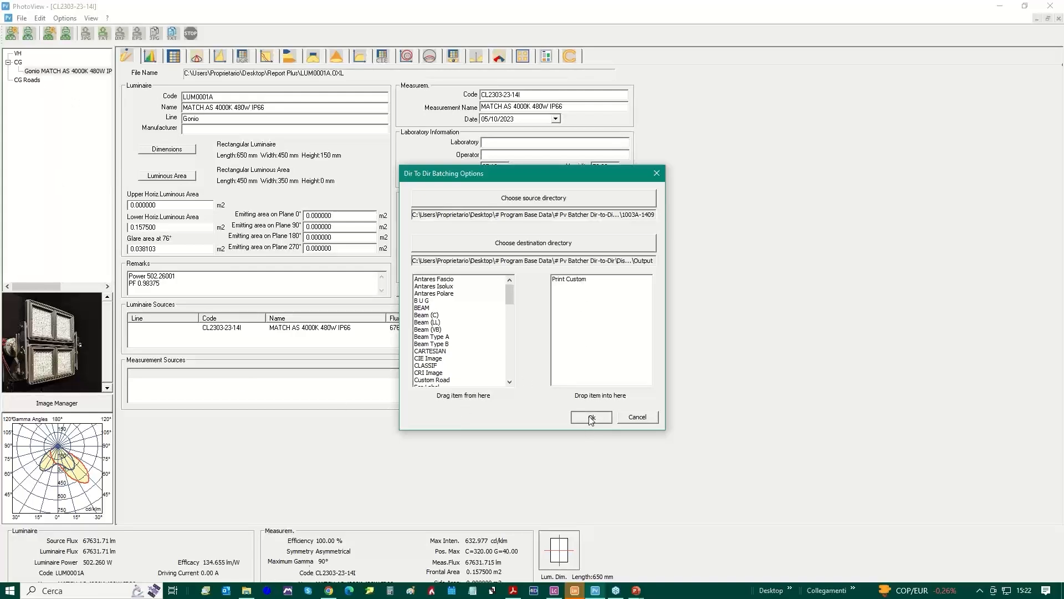